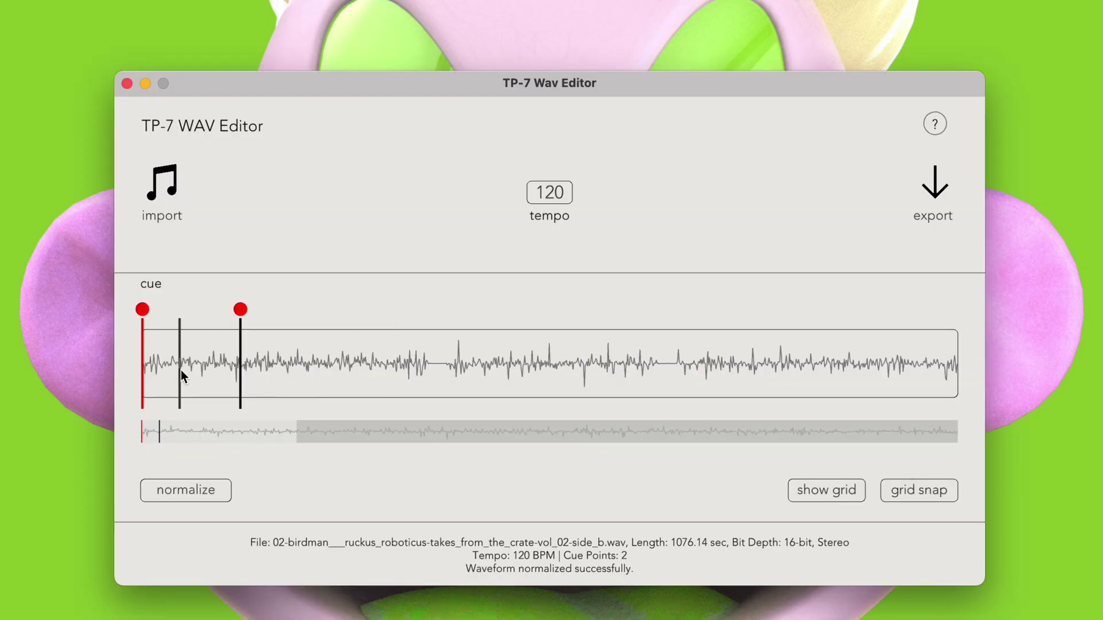
Move the selected cue earlier onto the start of the loud section
scroll(181, 370, up, 3)
click(662, 356)
scroll(662, 360, up, 2)
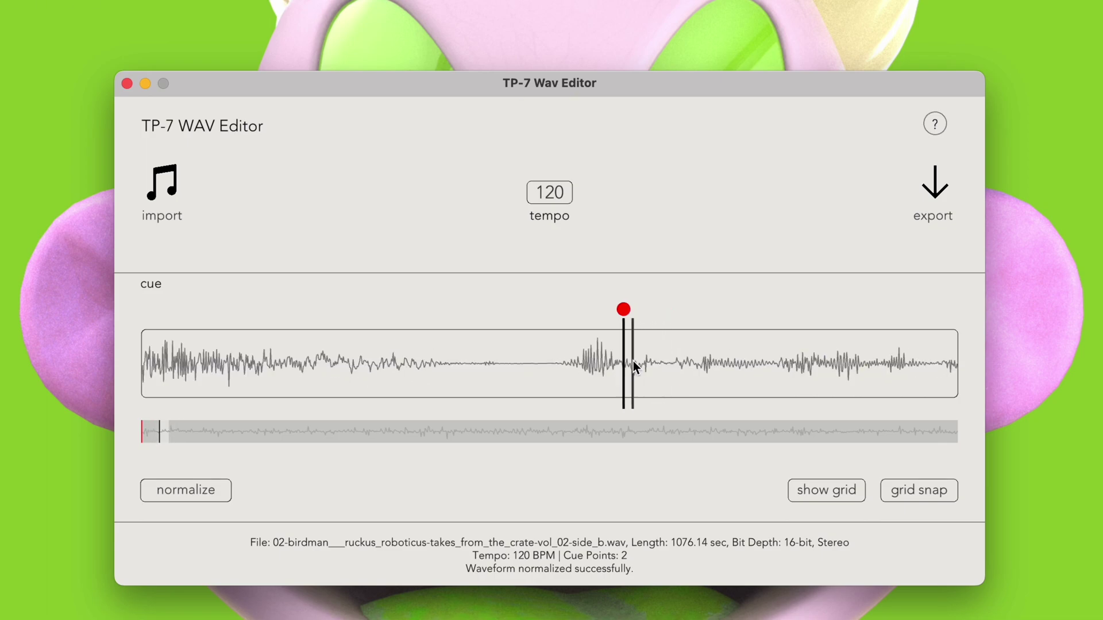
drag(623, 311, 559, 319)
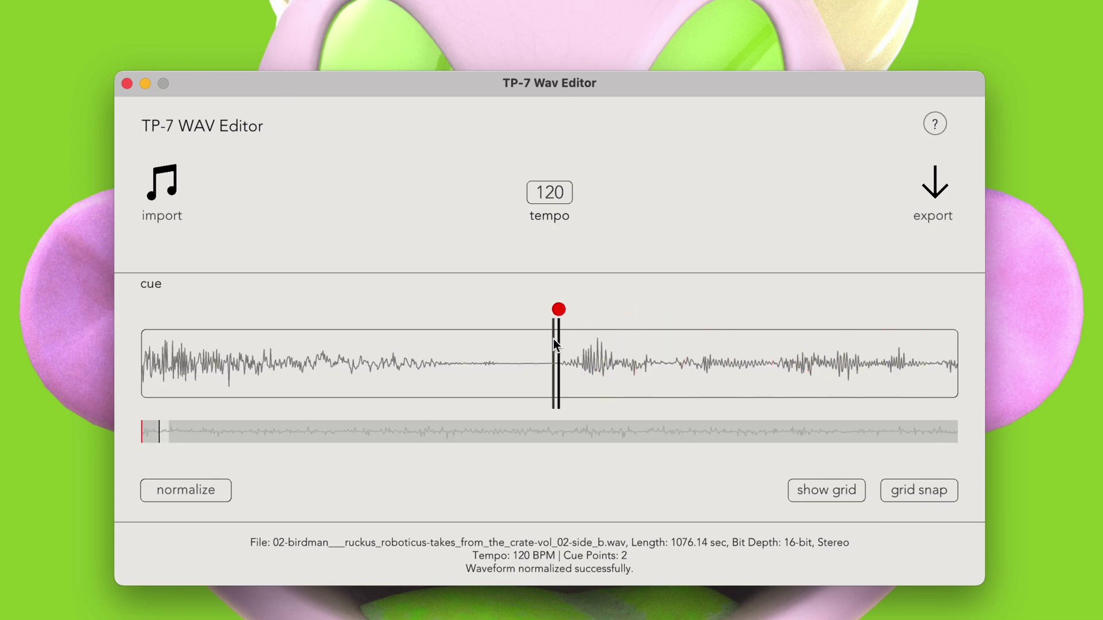
scroll(554, 340, down, 2)
Audition the track from the moved cue and from several later spots
click(554, 340)
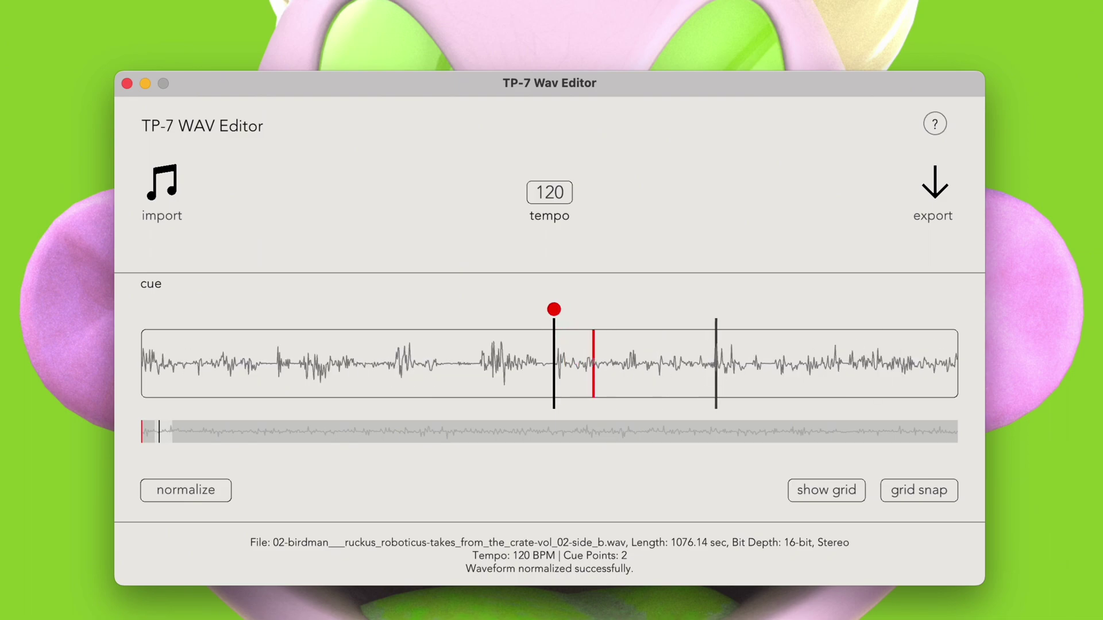
key(space)
click(715, 393)
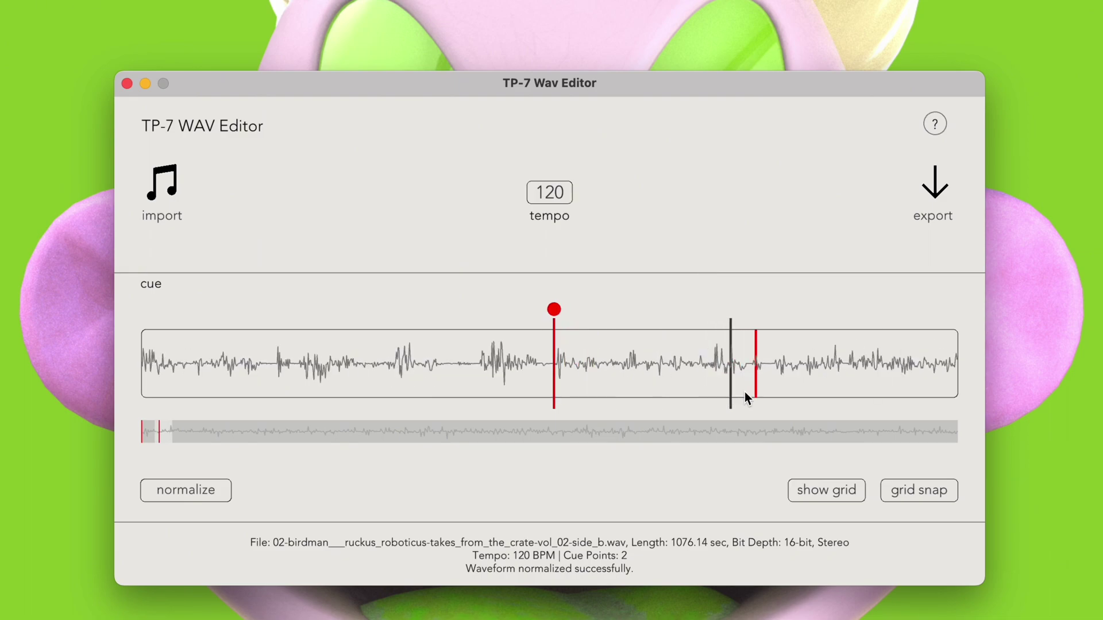
click(776, 393)
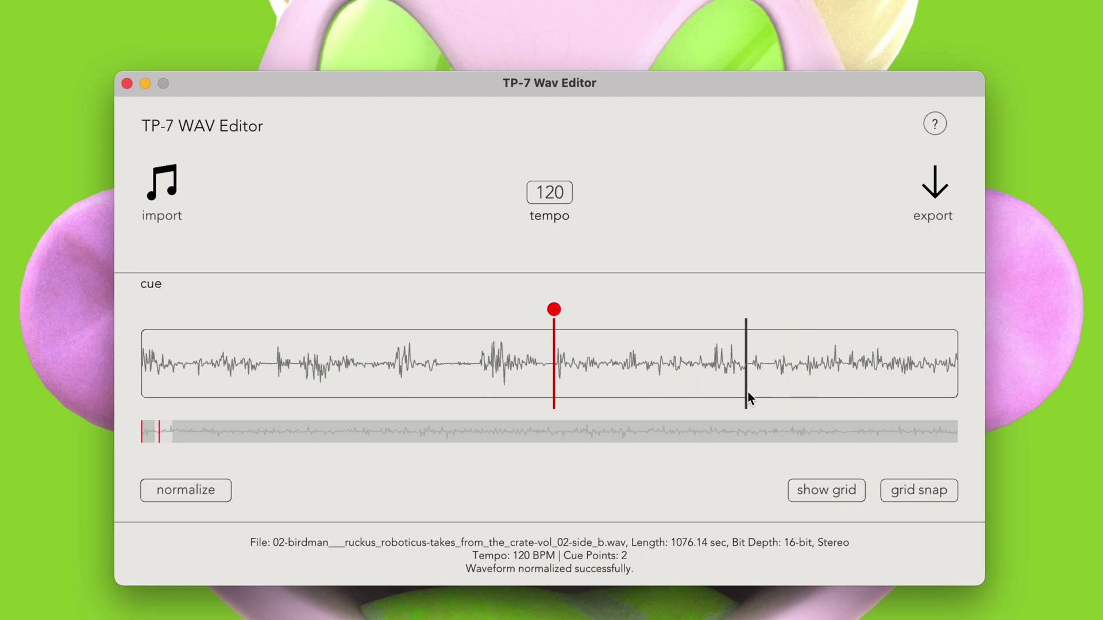
click(751, 396)
Add a third cue at the next drum hit and fine-tune its position
double_click(751, 393)
scroll(752, 392, up, 3)
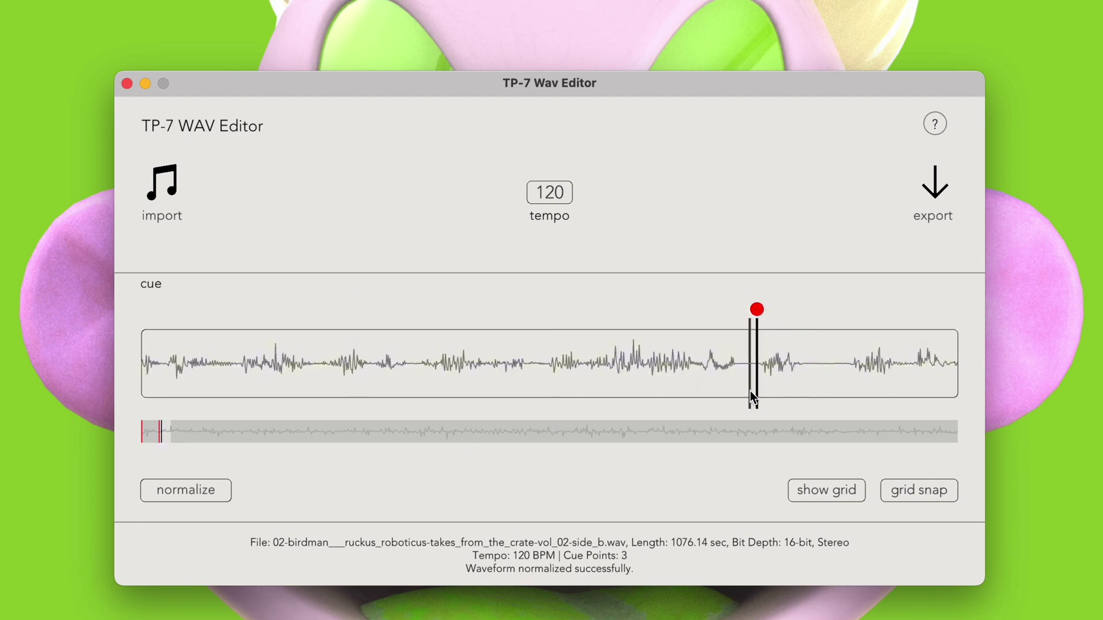
mouse_move(774, 378)
mouse_down()
mouse_move(743, 340)
mouse_move(730, 310)
mouse_move(741, 310)
mouse_up()
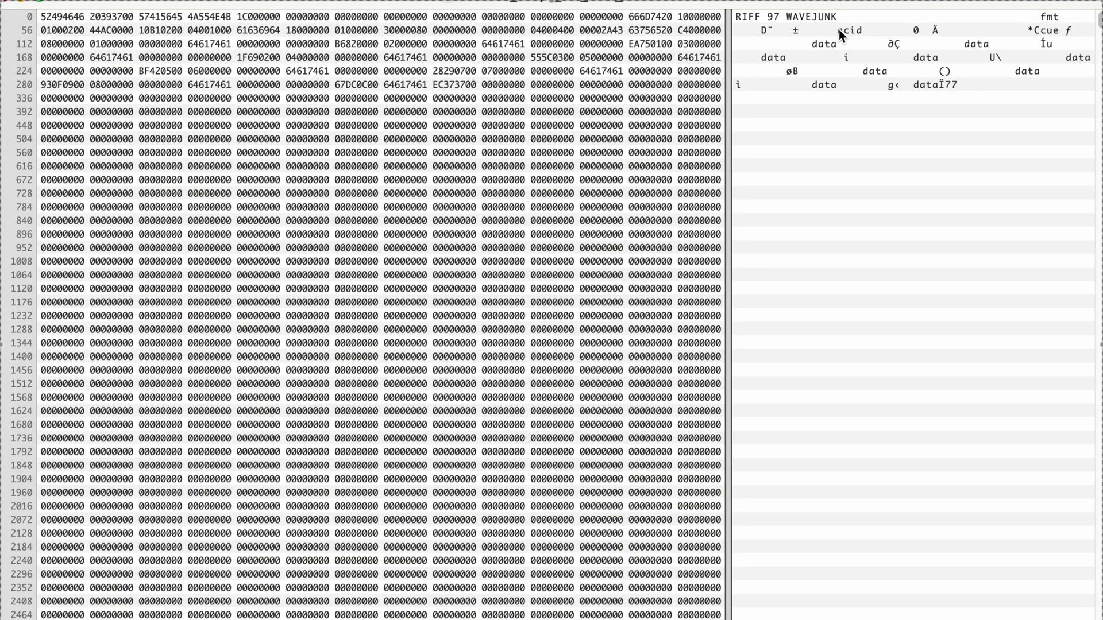
Highlight the header bytes from 'acid' through the following 'data' marker in the ASCII pane
drag(839, 30, 915, 88)
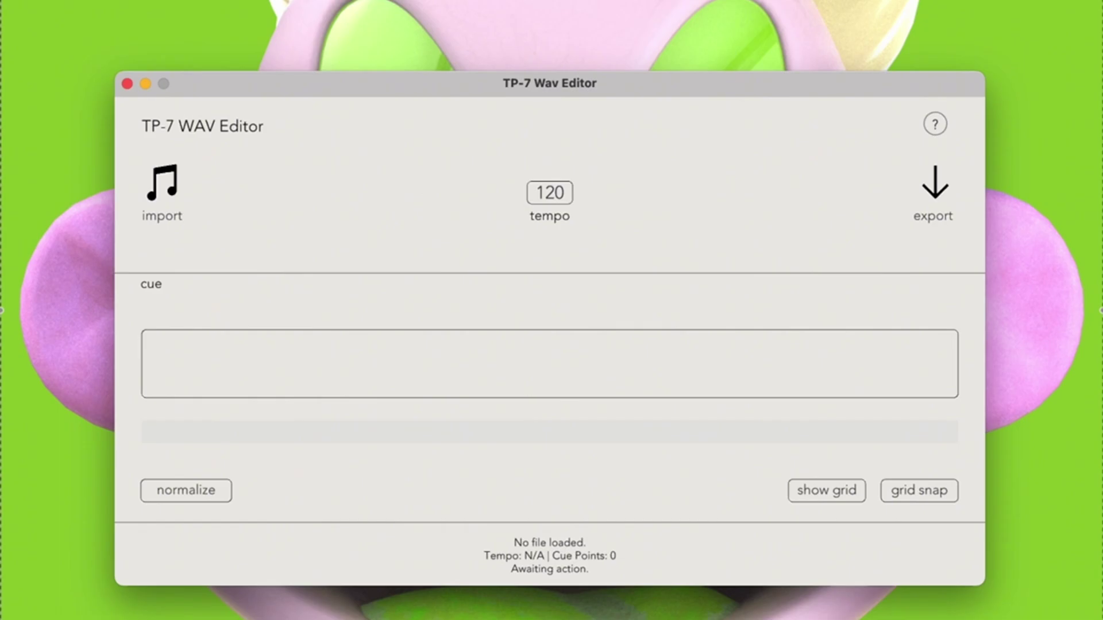
click(935, 124)
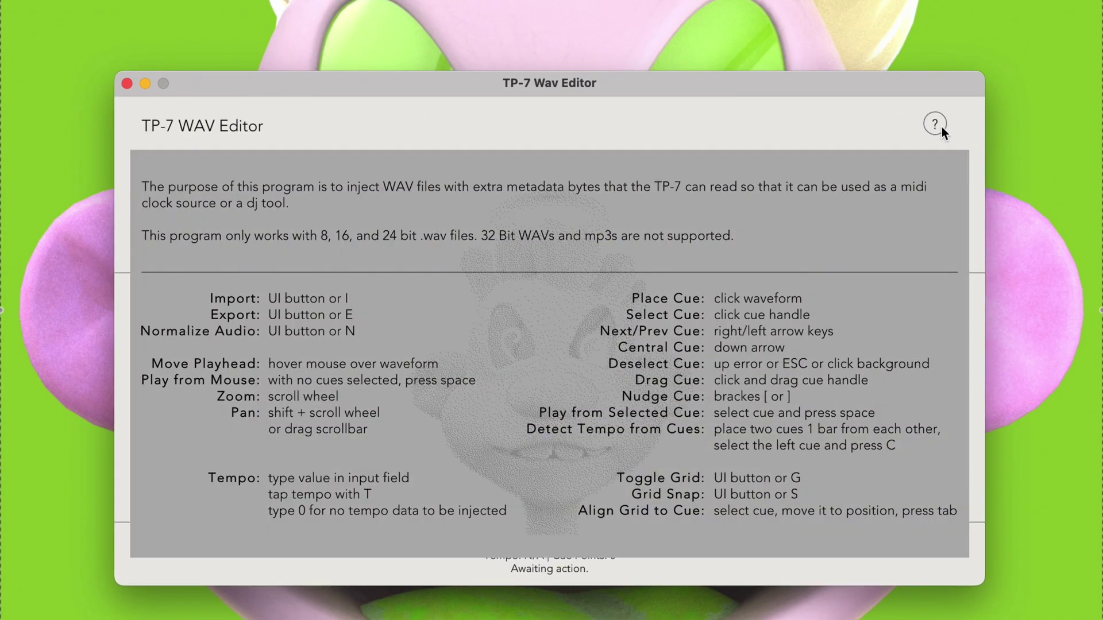
click(941, 127)
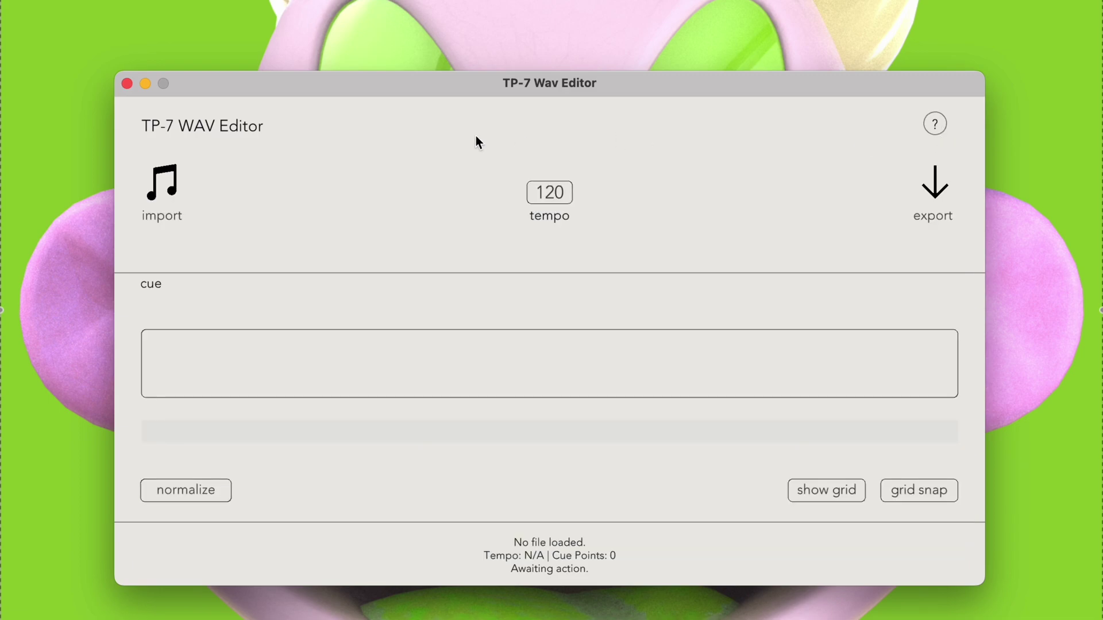
Import Breaks.wav from the waveditordemo folder into the editor
click(175, 184)
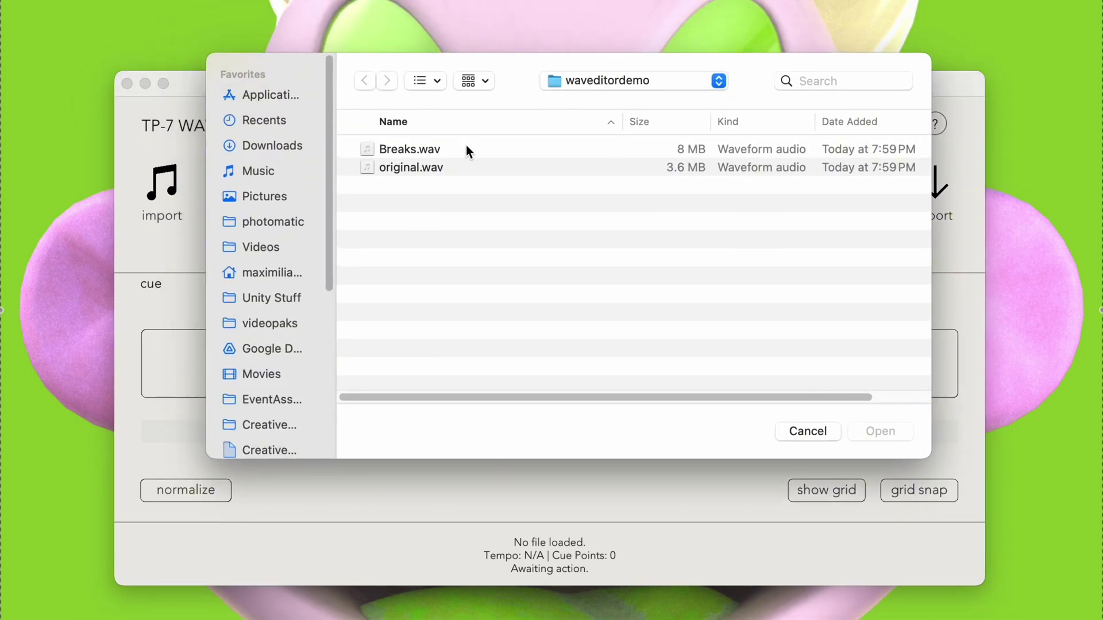
click(469, 151)
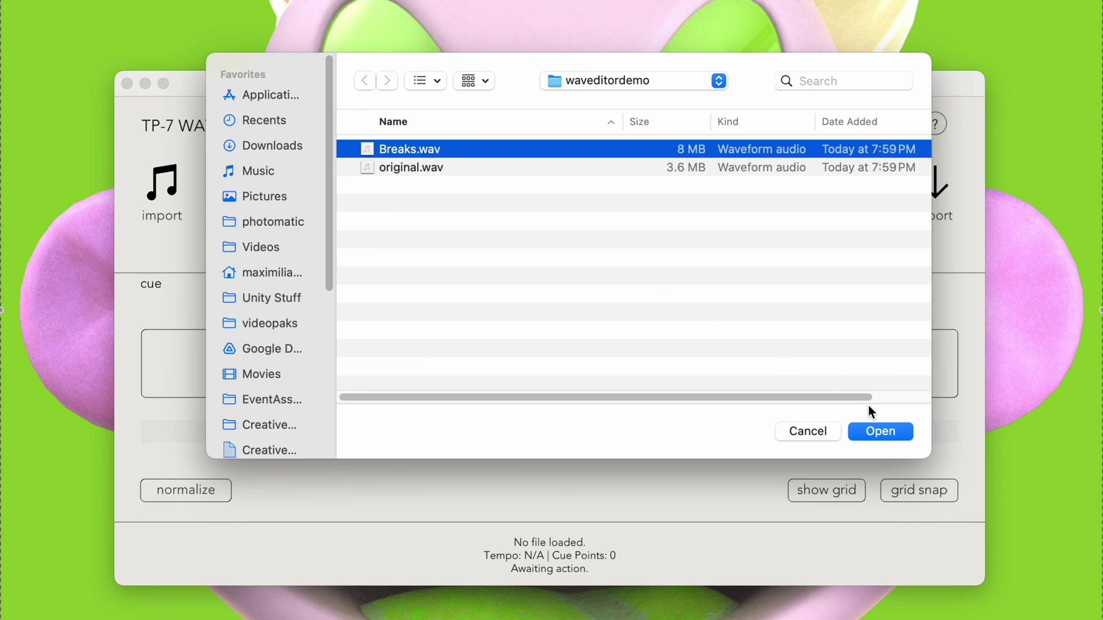
click(876, 426)
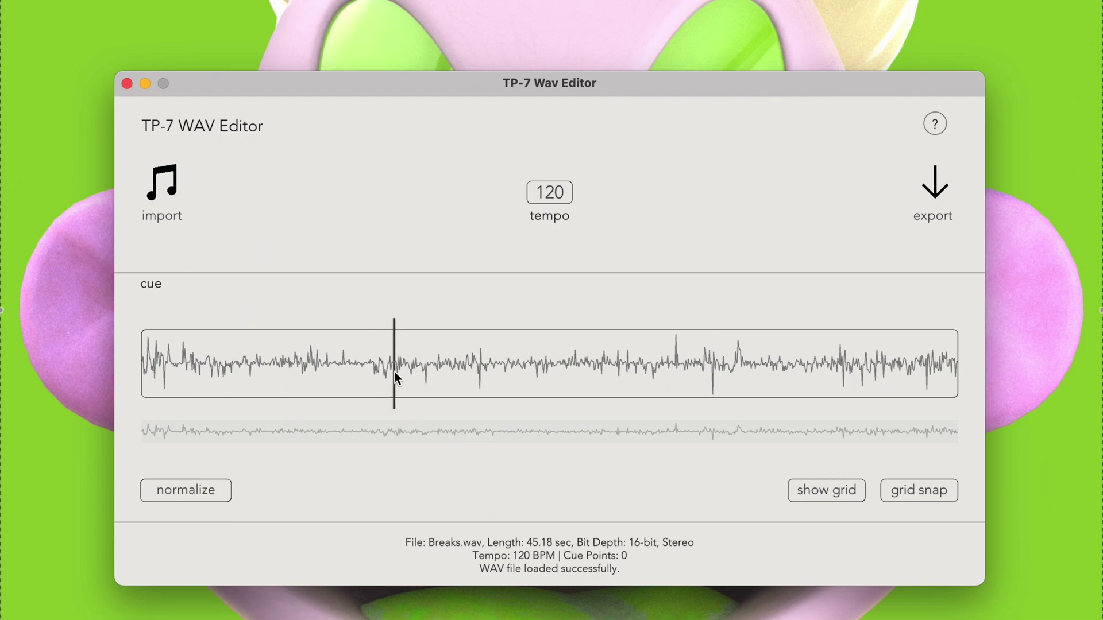
click(458, 373)
click(593, 375)
Clear Breaks.wav's tempo to 0 and tap T along with the beat to re-detect it
key(Return)
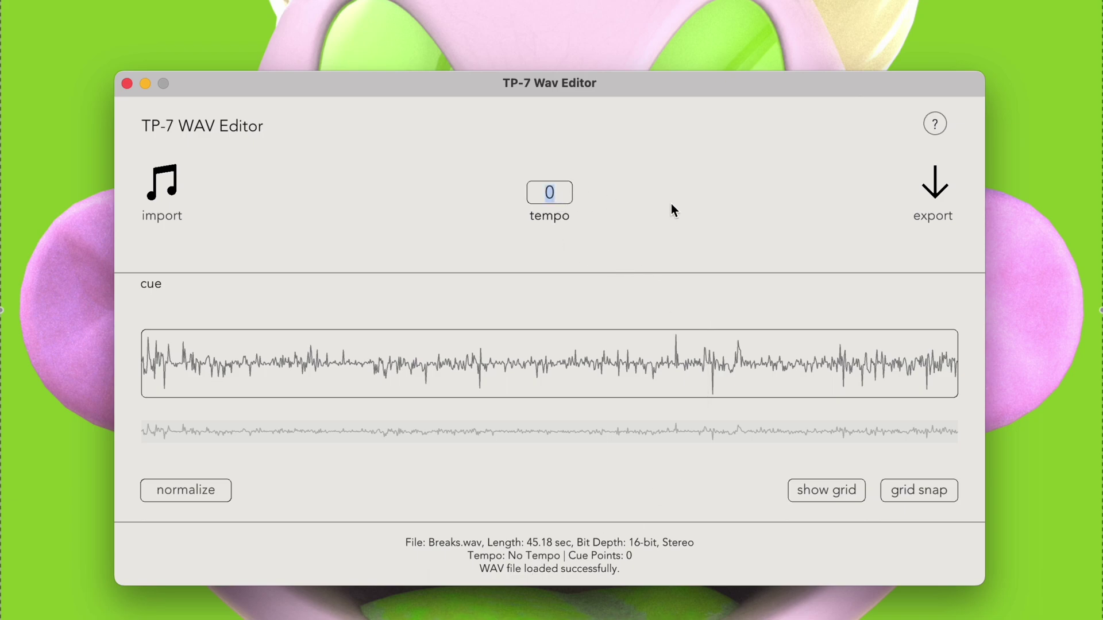
key(t)
key(t)
key(t)
key(t)
key(t)
key(t)
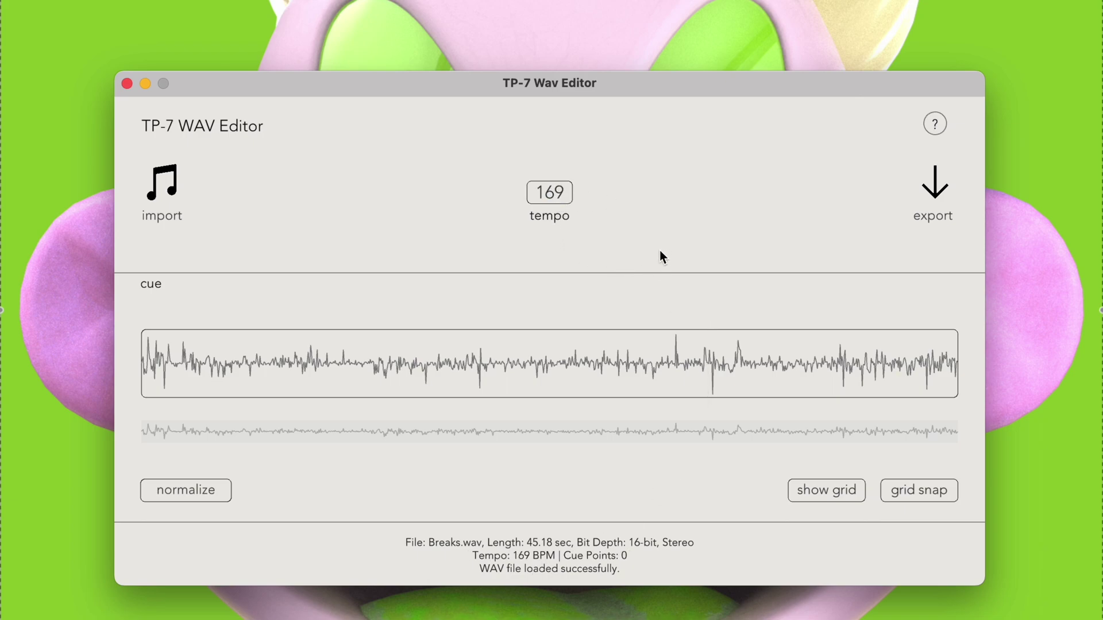
key(t)
Place four cues on the waveform, moving the first one earlier onto a beat
click(536, 367)
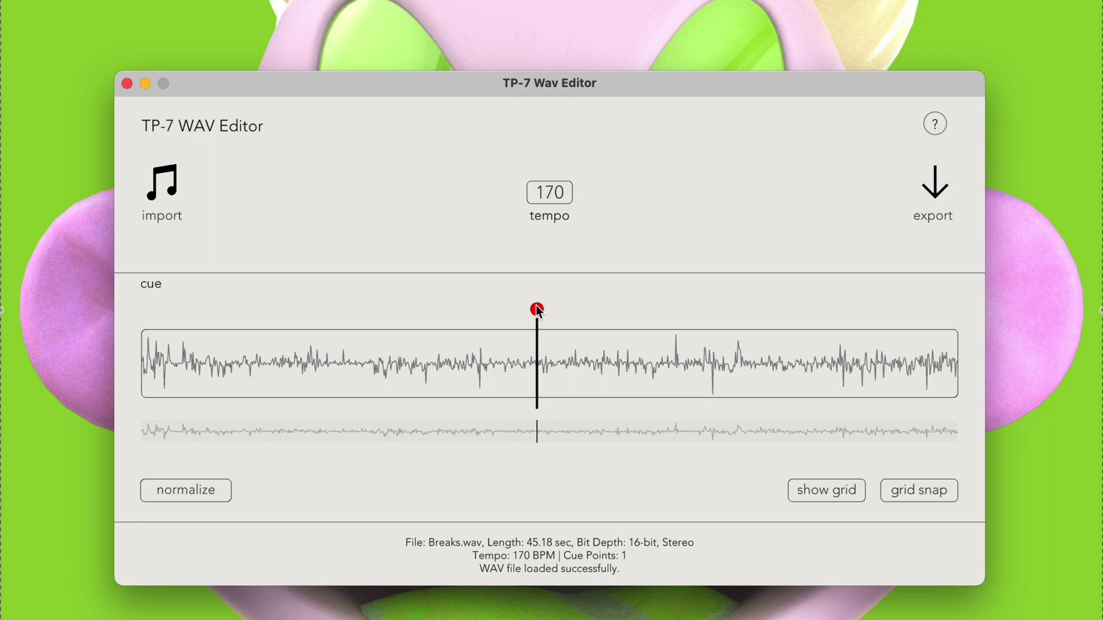
mouse_move(537, 309)
mouse_down()
mouse_move(633, 309)
mouse_move(455, 318)
mouse_move(616, 323)
mouse_move(461, 329)
mouse_up()
click(563, 360)
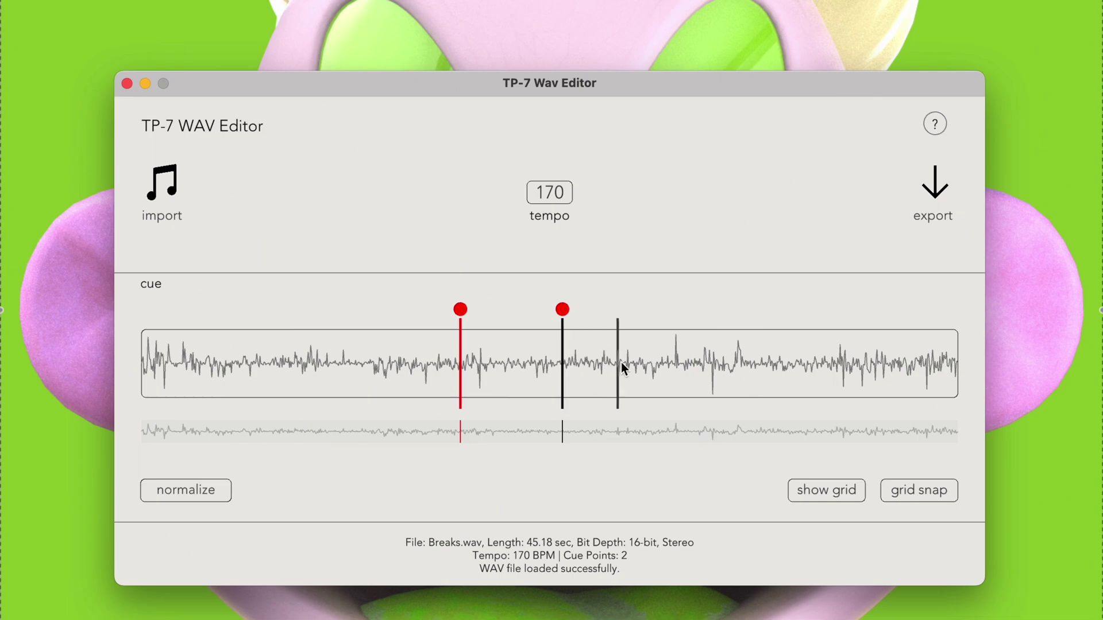
click(621, 361)
click(690, 363)
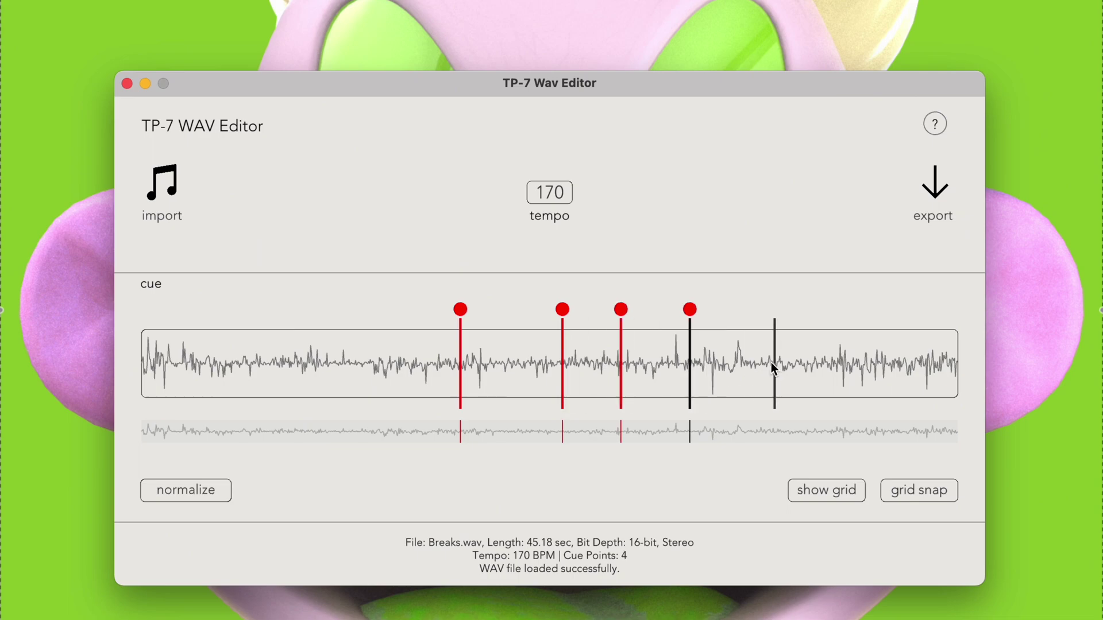
Step between cues with the arrow keys, play from one, and keep the tempo at 170 BPM
click(623, 309)
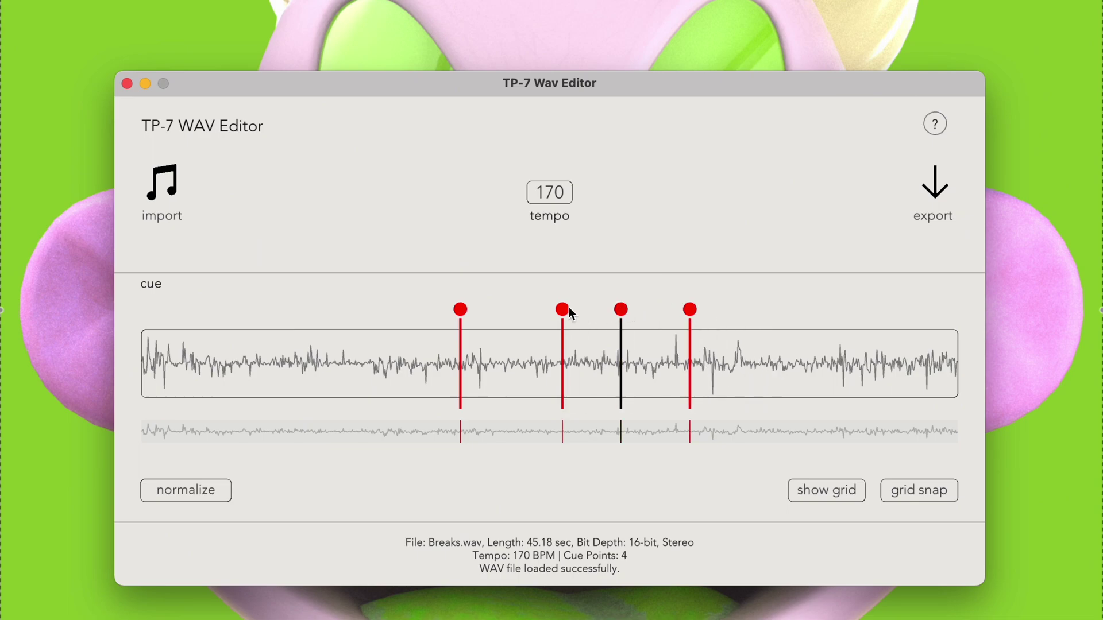
click(558, 310)
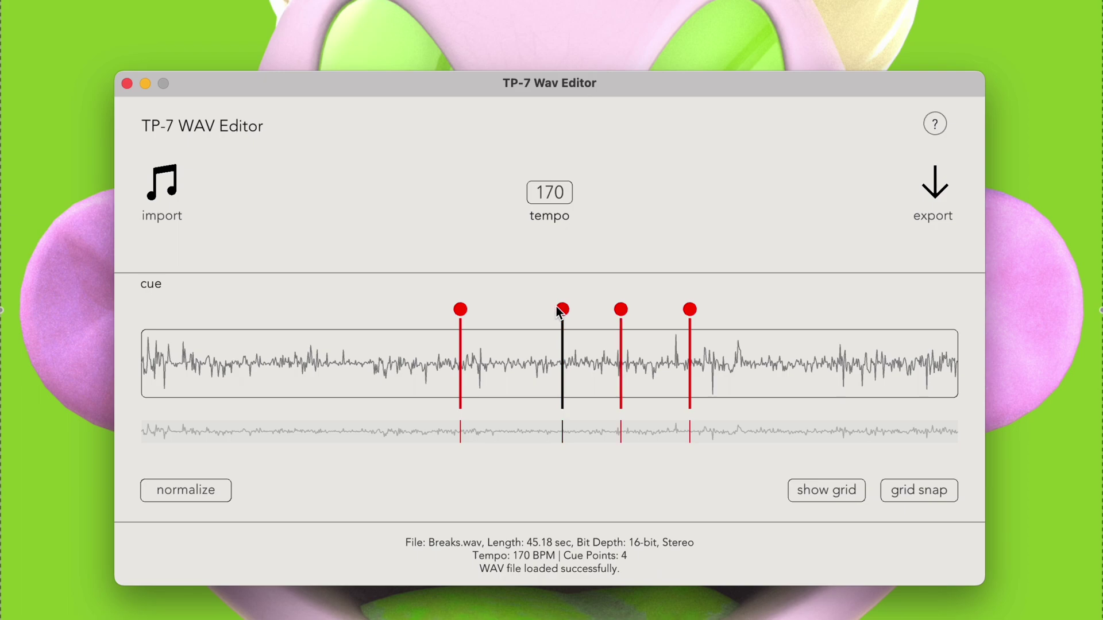
key(Right)
key(Right)
key(Left)
key(Left)
key(space)
key(Tab)
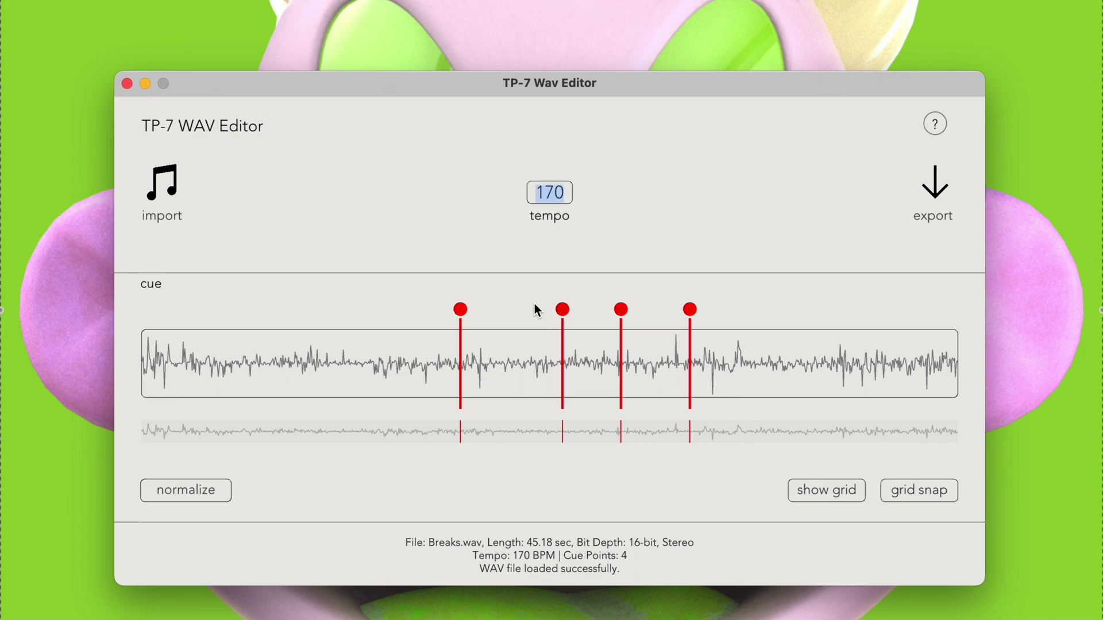
key(Return)
Shift the first Breaks.wav cue later onto a transient
drag(511, 371, 327, 315)
scroll(488, 371, up, 5)
scroll(393, 368, up, 4)
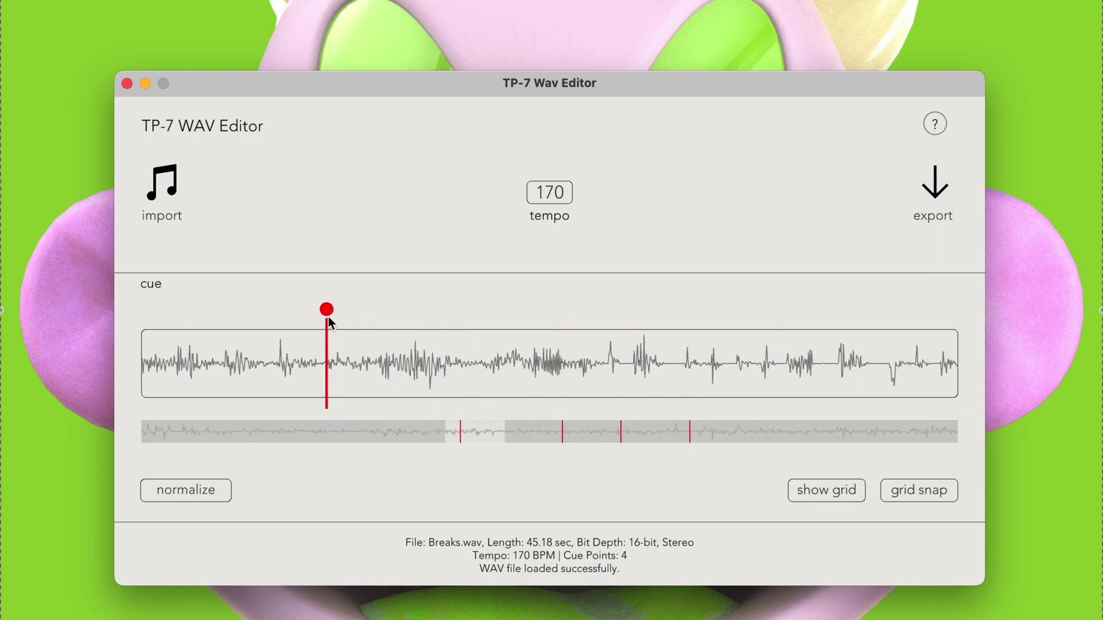
click(370, 376)
mouse_move(329, 312)
mouse_down()
mouse_move(501, 353)
mouse_move(635, 351)
mouse_up()
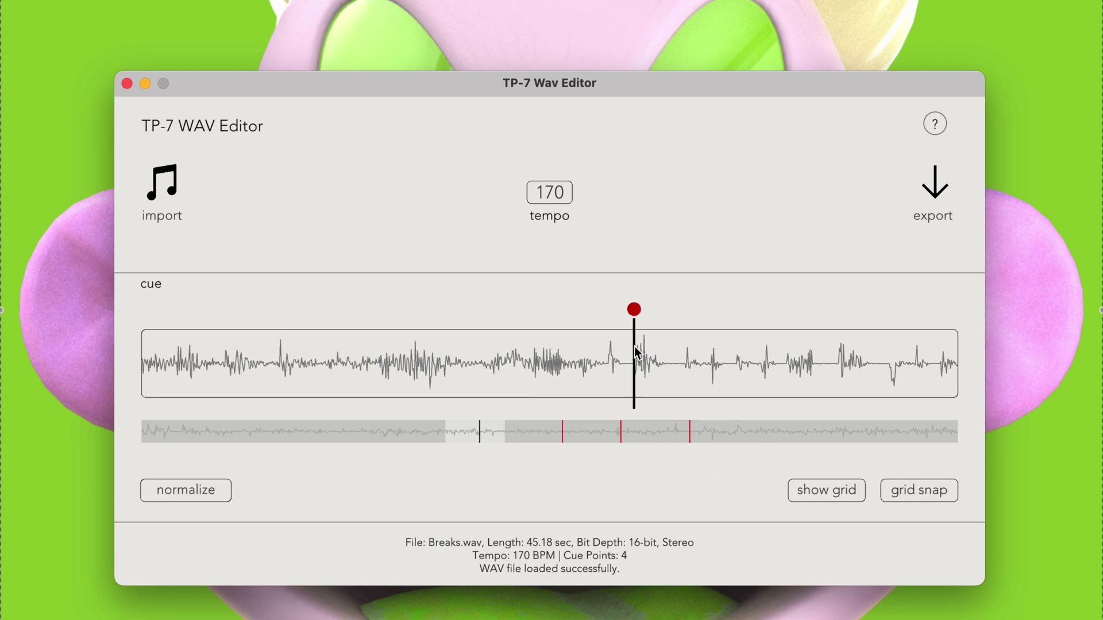
scroll(632, 350, down, 5)
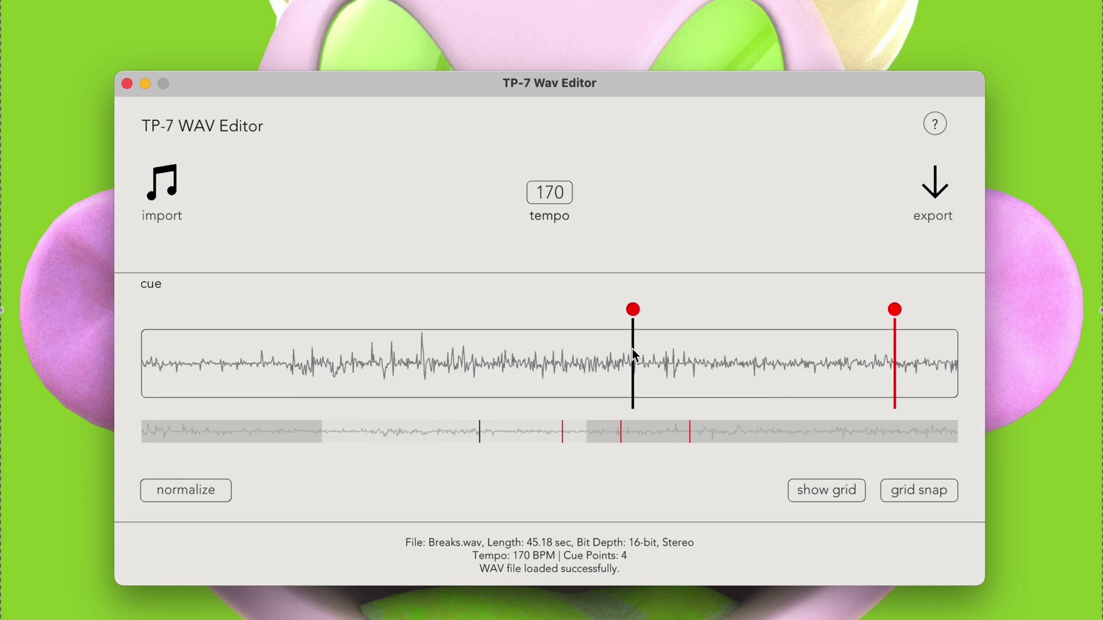
scroll(632, 351, up, 5)
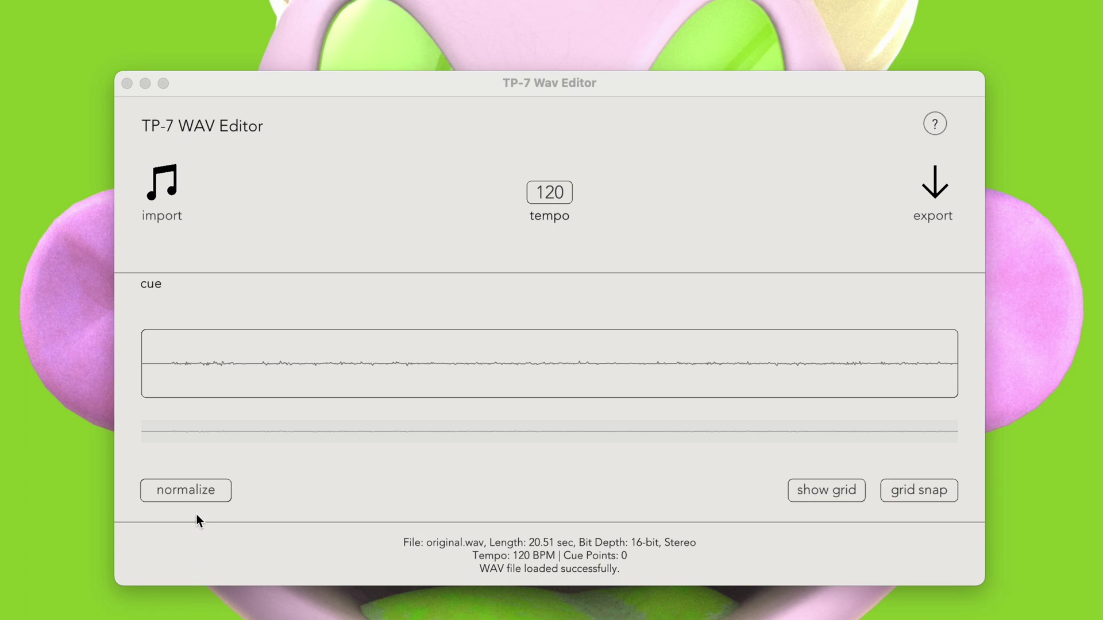
Normalize original.wav's quiet waveform
click(202, 494)
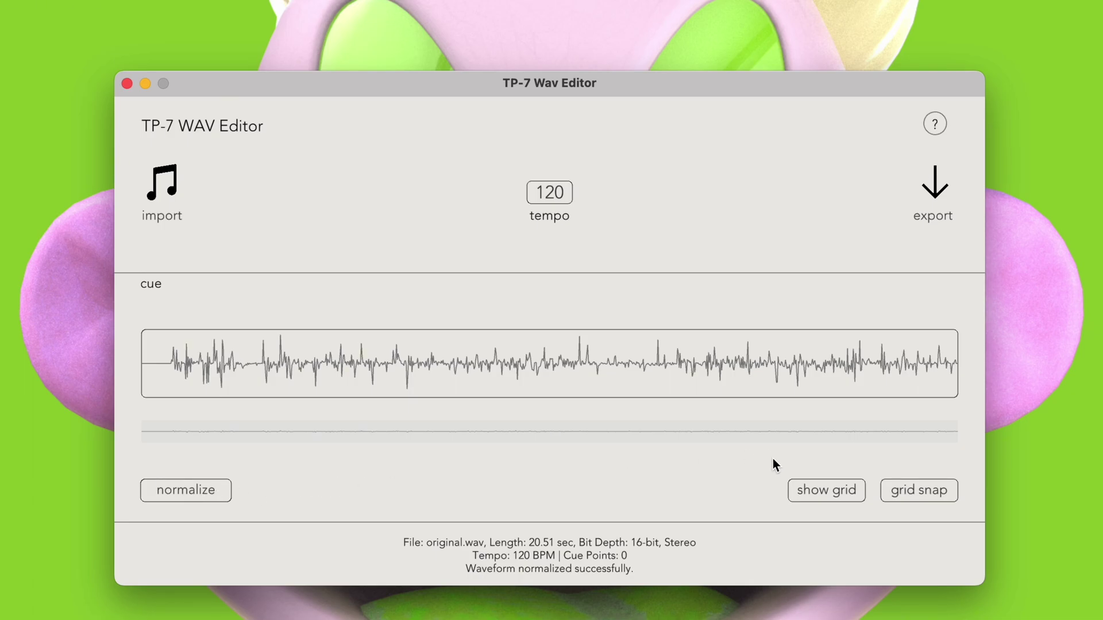
Show the beat grid and set original.wav's tempo to 170 BPM
click(798, 492)
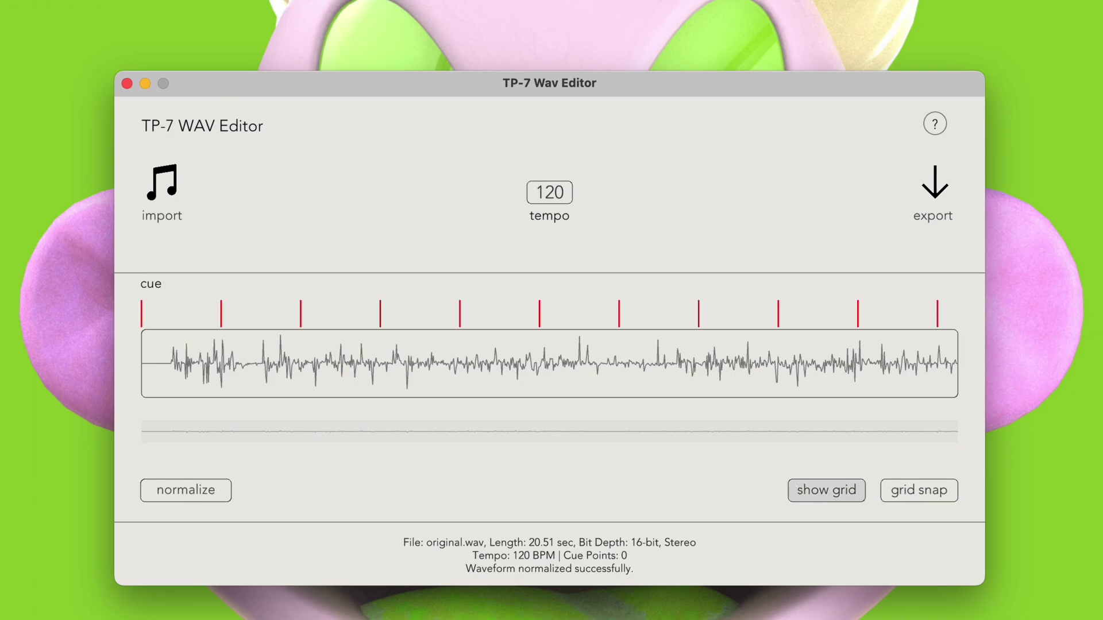
double_click(561, 196)
text(170)
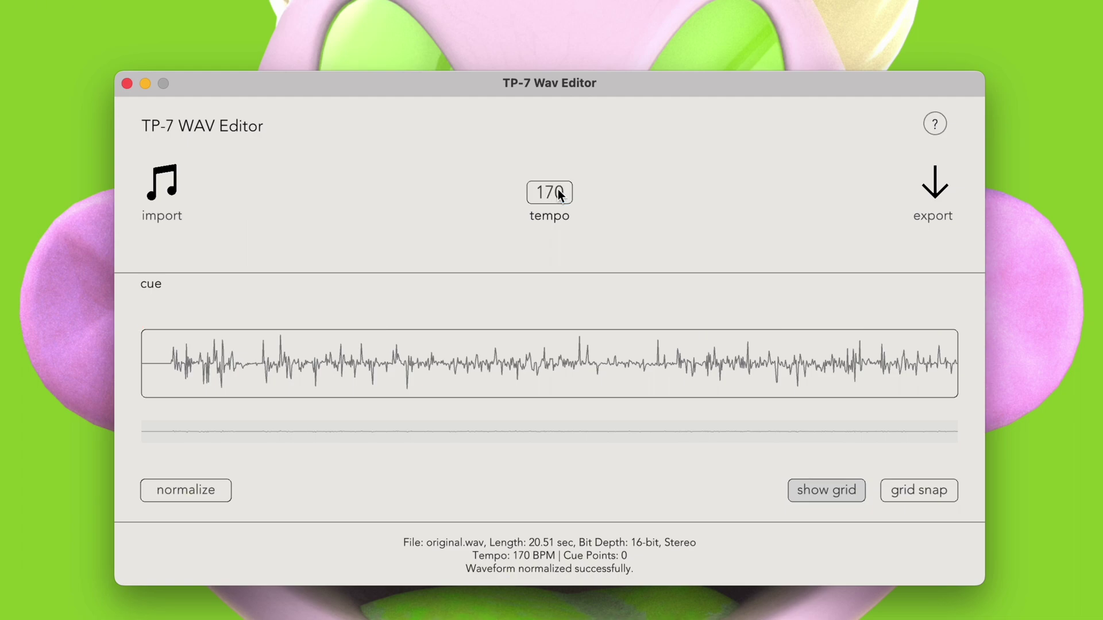
key(Return)
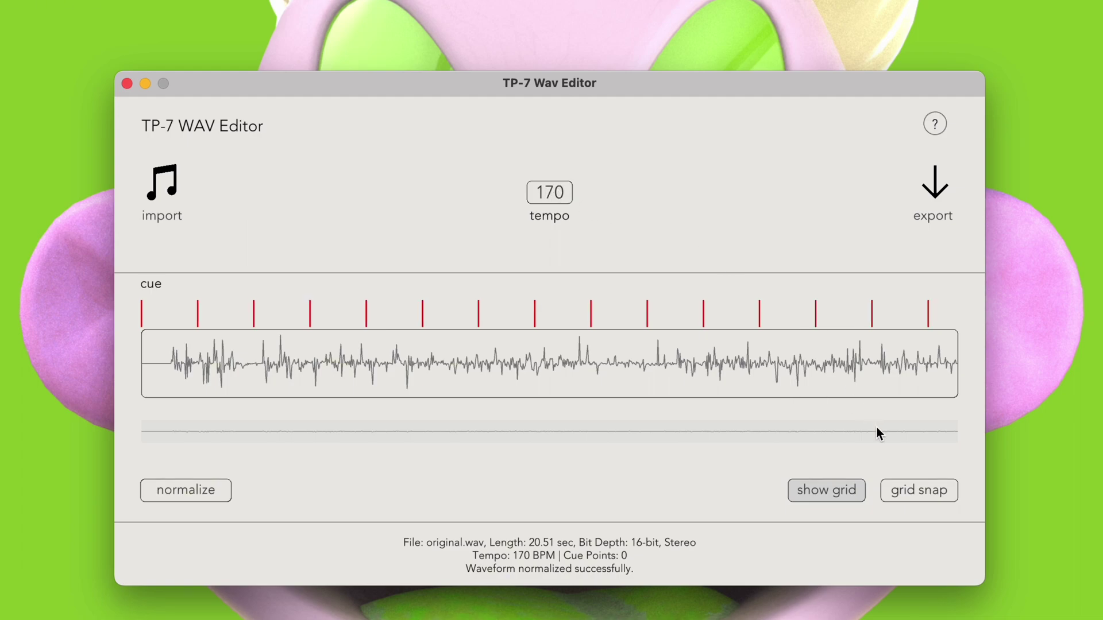
Turn on grid snap, place a cue, and move it along the grid lines
click(909, 490)
click(679, 356)
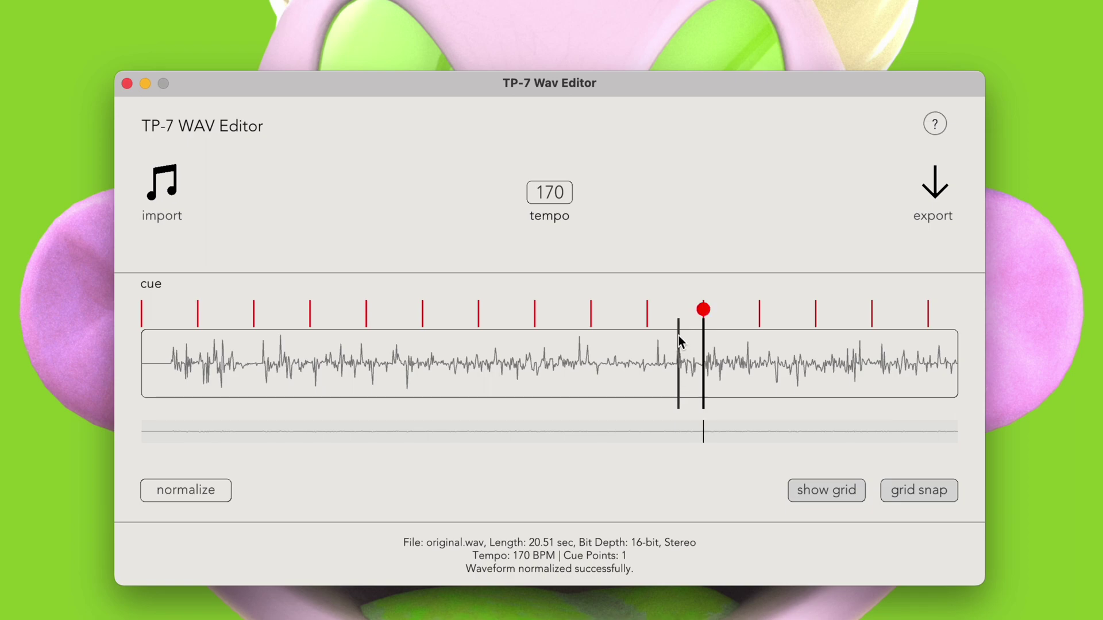
drag(710, 309, 436, 333)
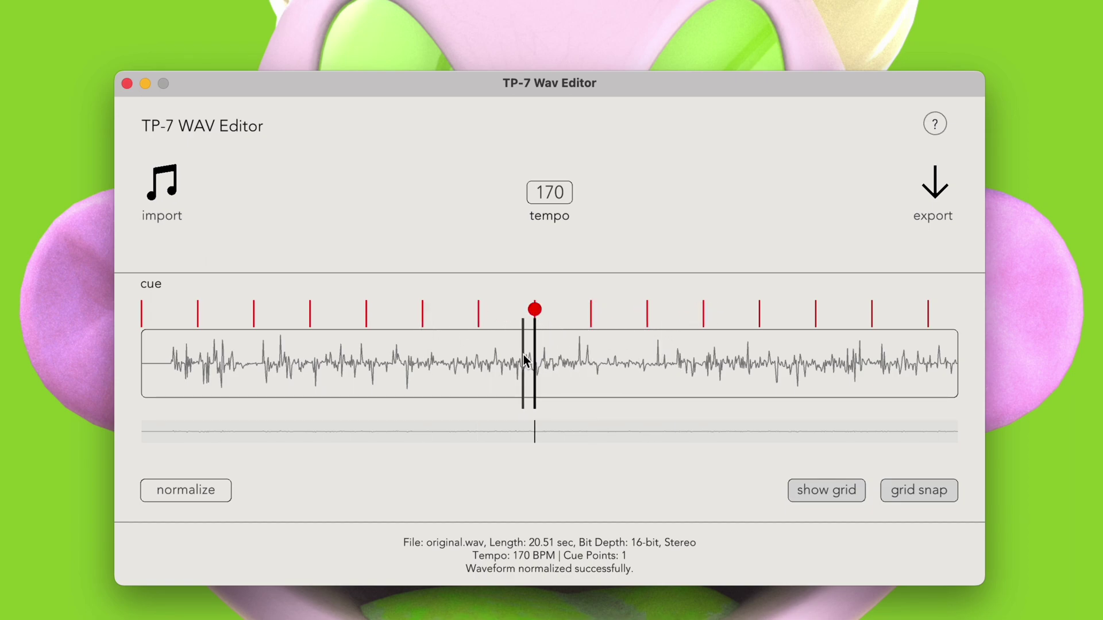
scroll(523, 354, up, 3)
scroll(581, 358, up, 2)
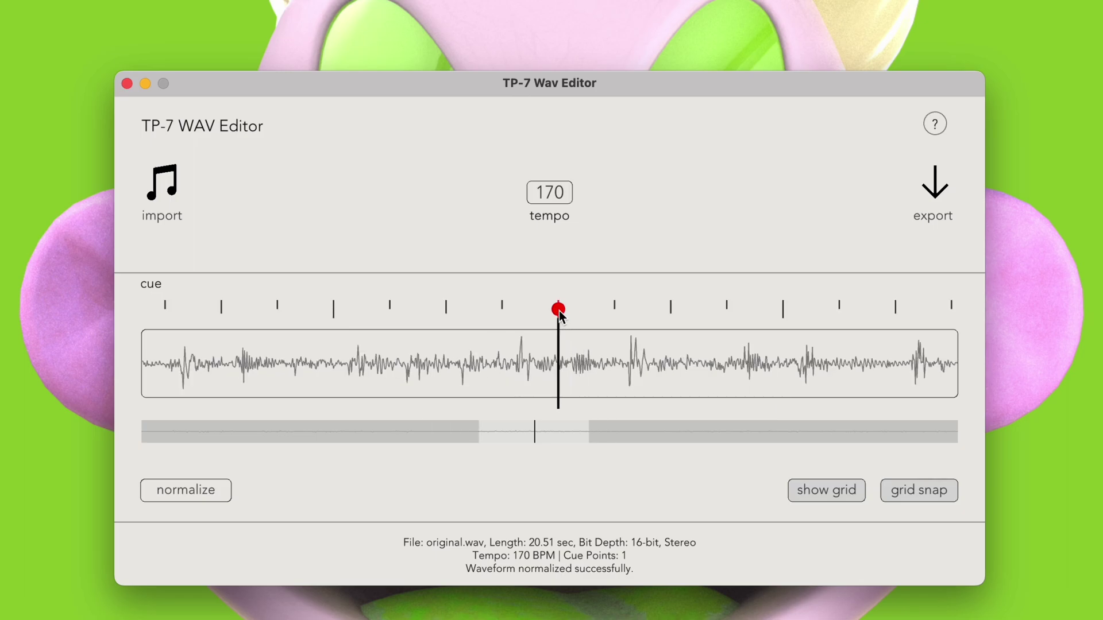
mouse_move(559, 311)
mouse_down()
mouse_move(809, 310)
mouse_move(566, 329)
mouse_up()
Turn grid snap off and add a second cue near the start of the file
click(916, 488)
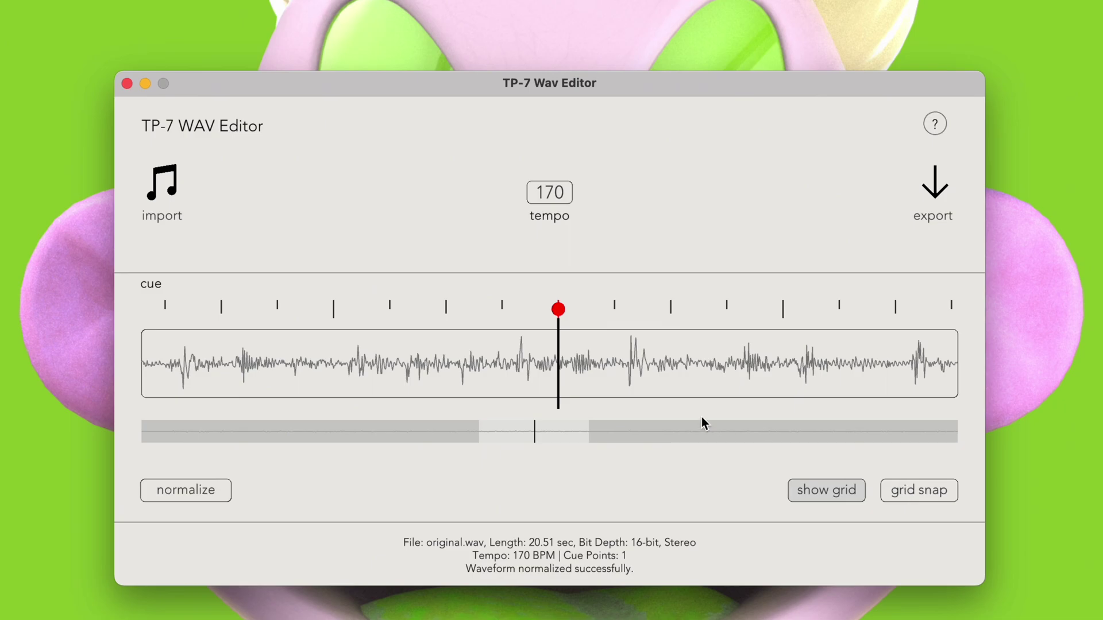
scroll(542, 377, down, 6)
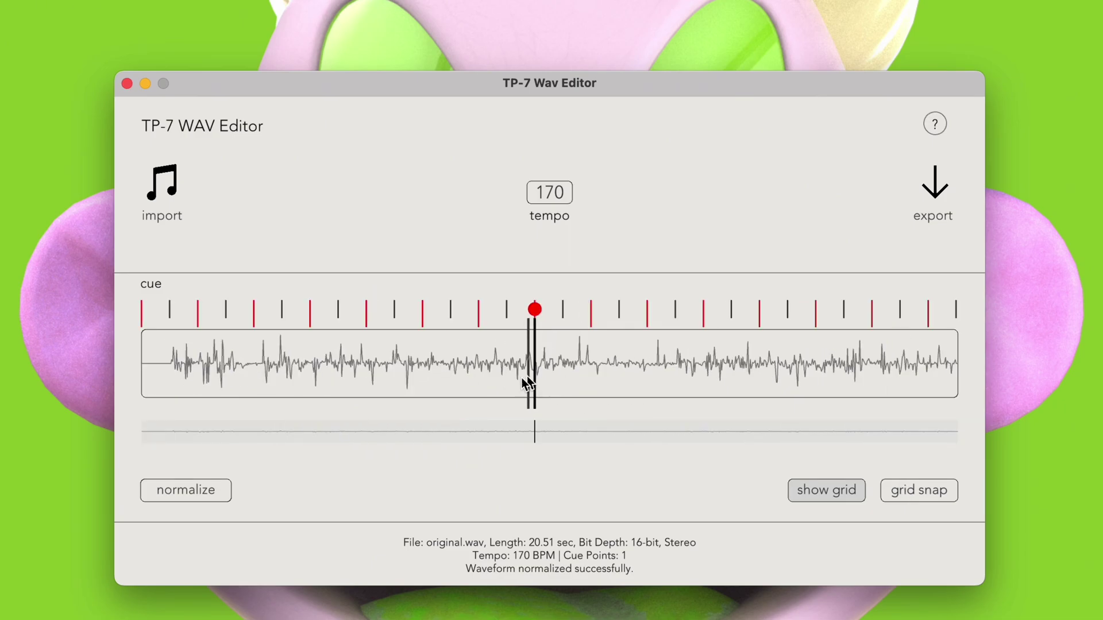
click(167, 374)
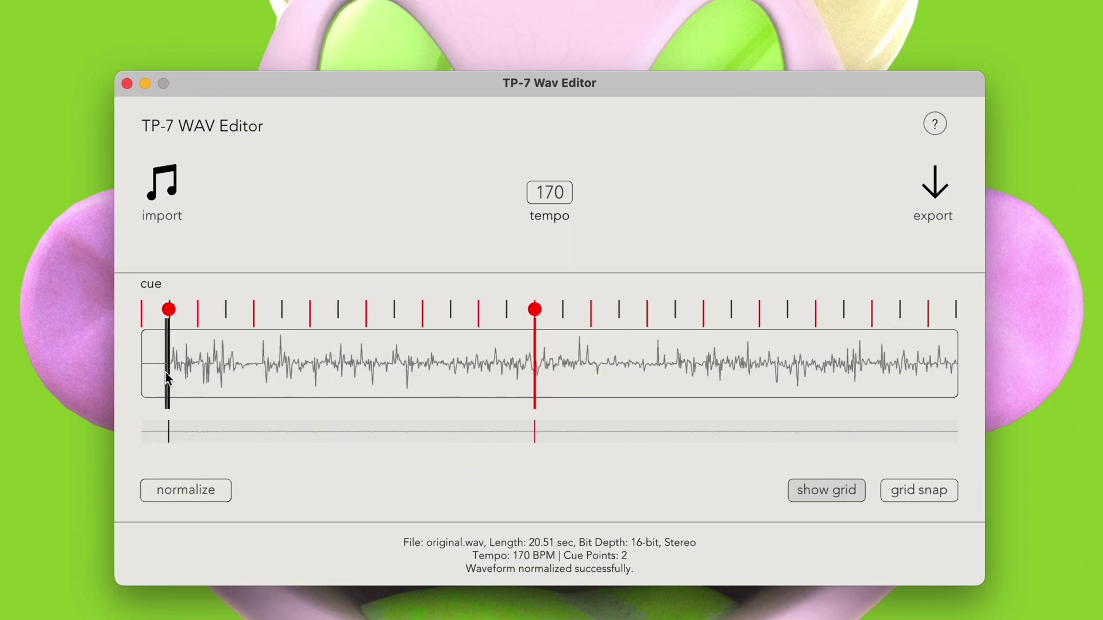
scroll(164, 373, up, 4)
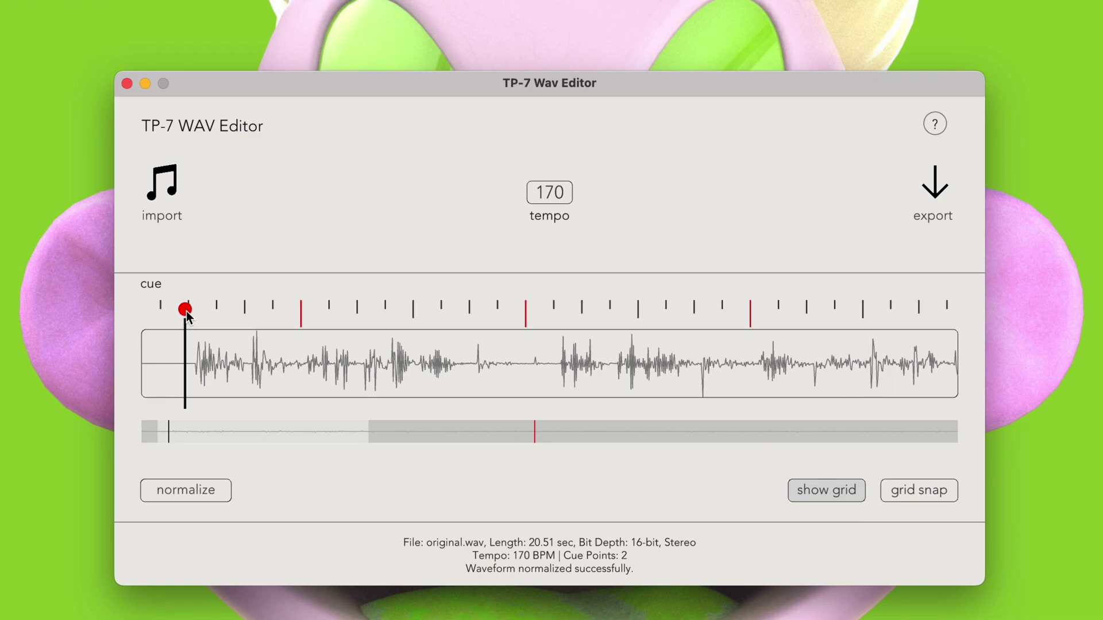
Nudge the new cue onto the first transient, align the grid to it, and re-enable snap
drag(184, 312, 235, 319)
scroll(184, 397, up, 4)
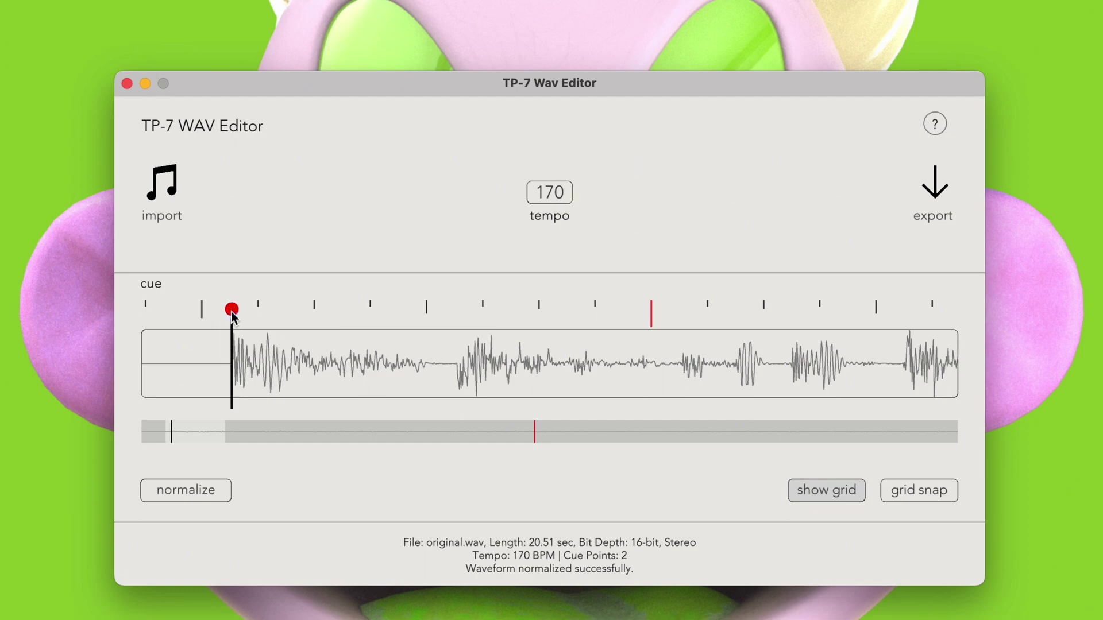
click(231, 311)
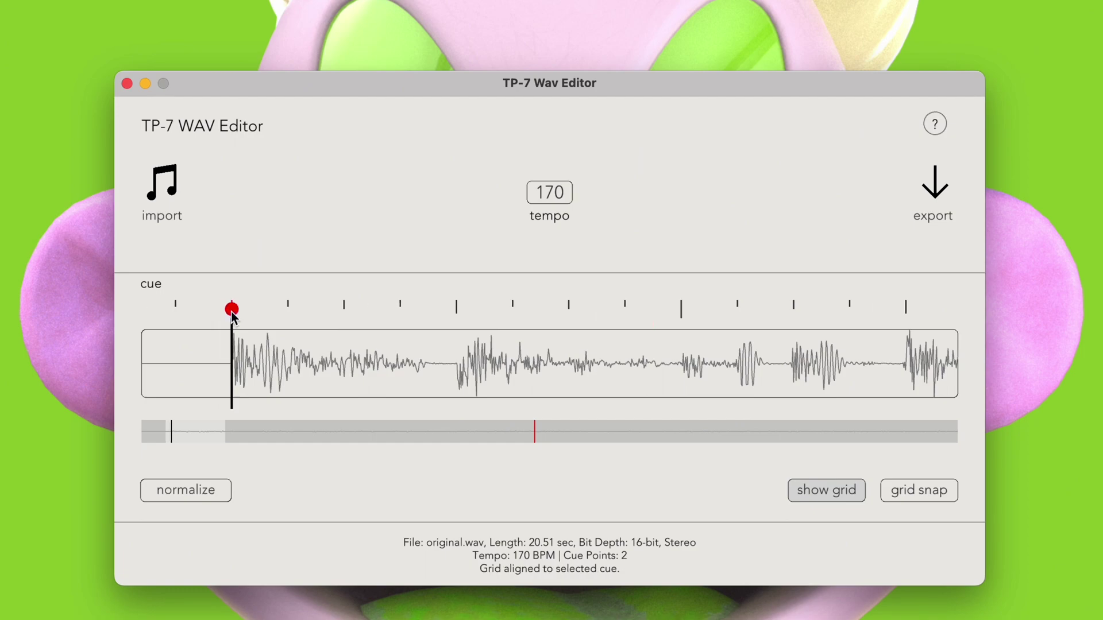
click(889, 490)
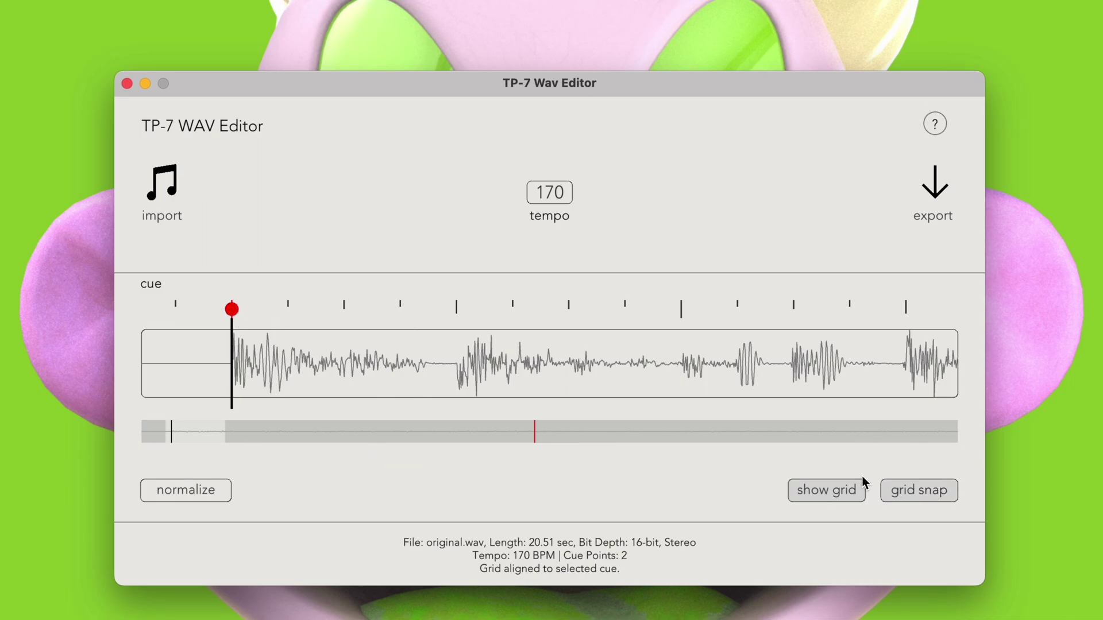
Add cues on successive grid beats through to the file end, snapping one to a later line
scroll(658, 387, down, 10)
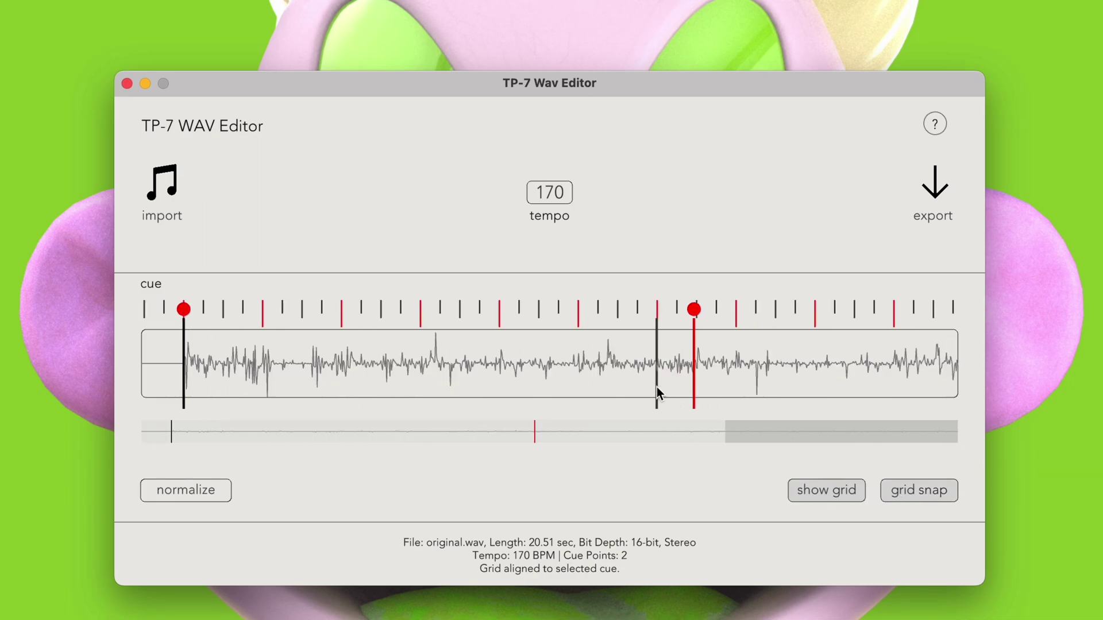
scroll(263, 368, down, 3)
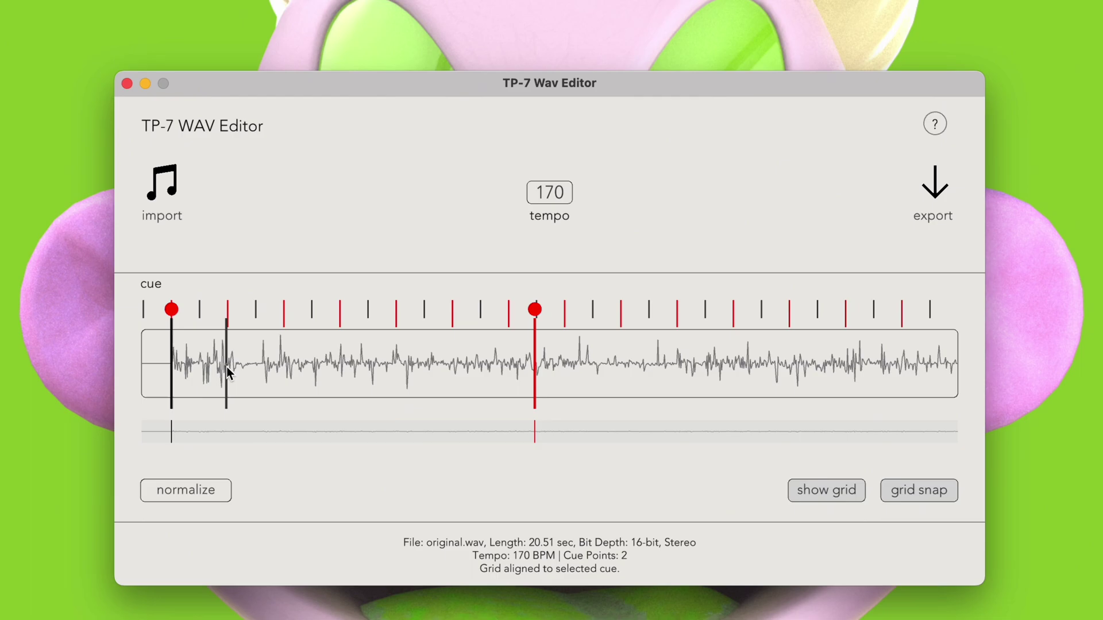
click(226, 367)
click(285, 368)
click(339, 359)
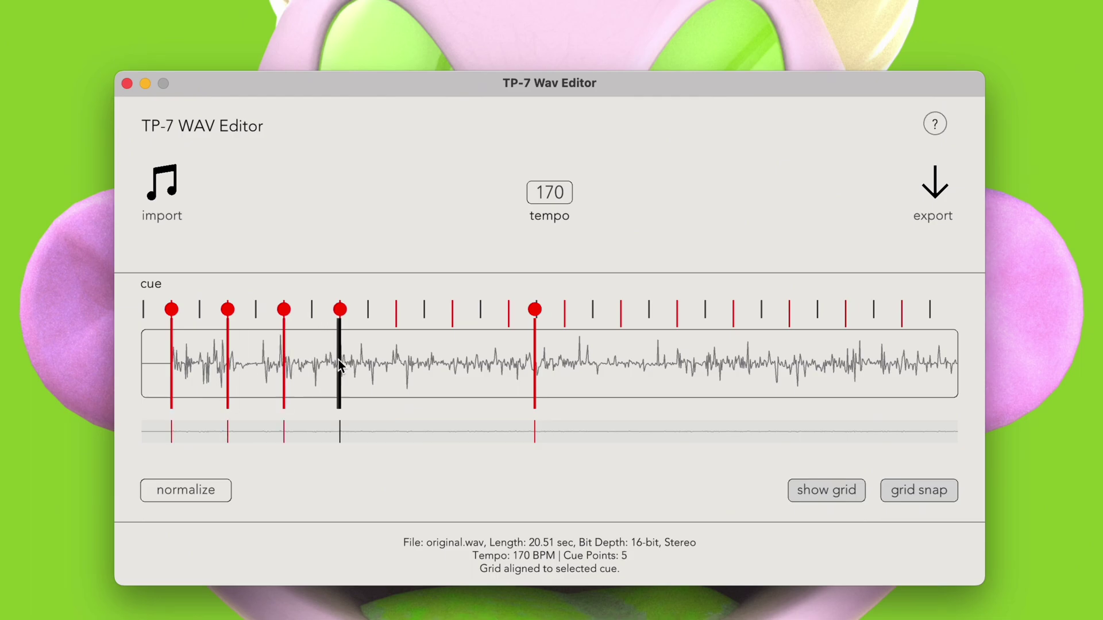
click(455, 362)
drag(535, 310, 570, 317)
click(678, 352)
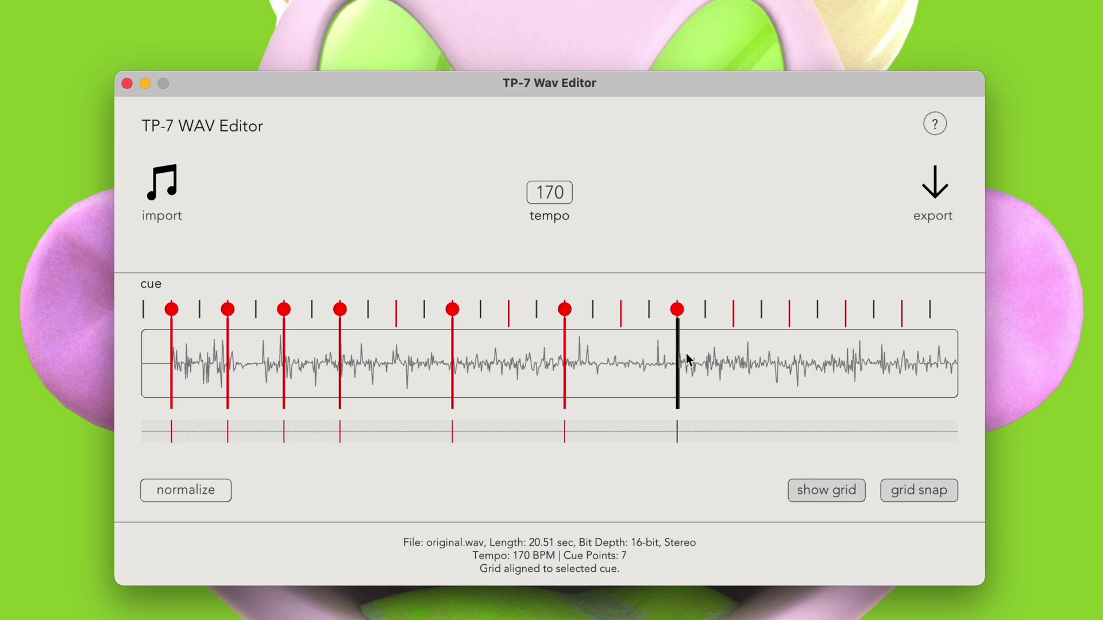
click(903, 360)
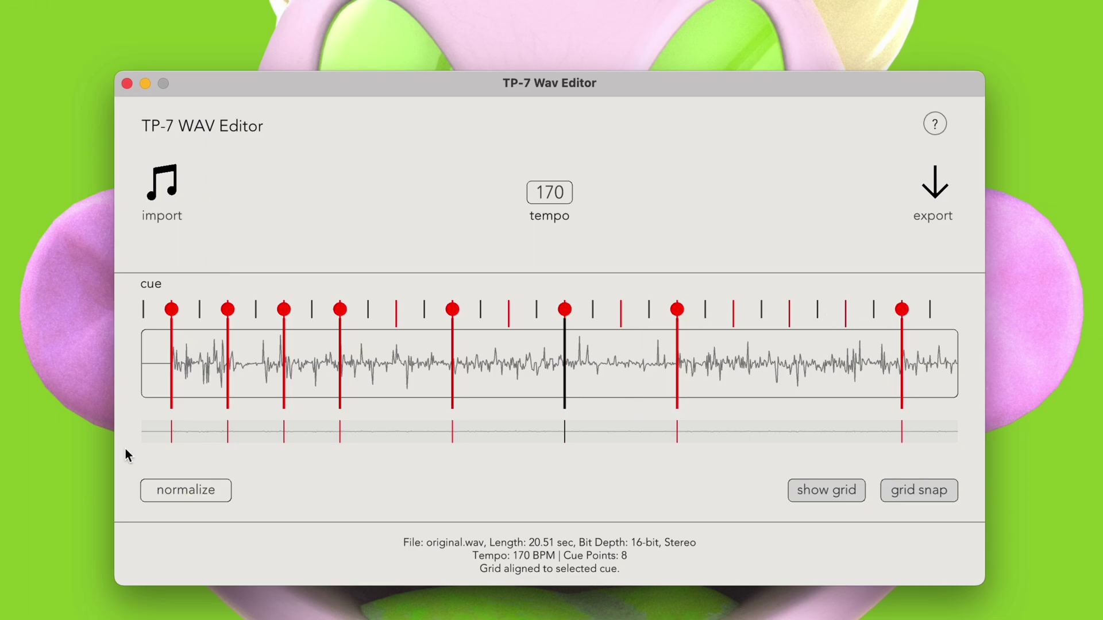
key(Left)
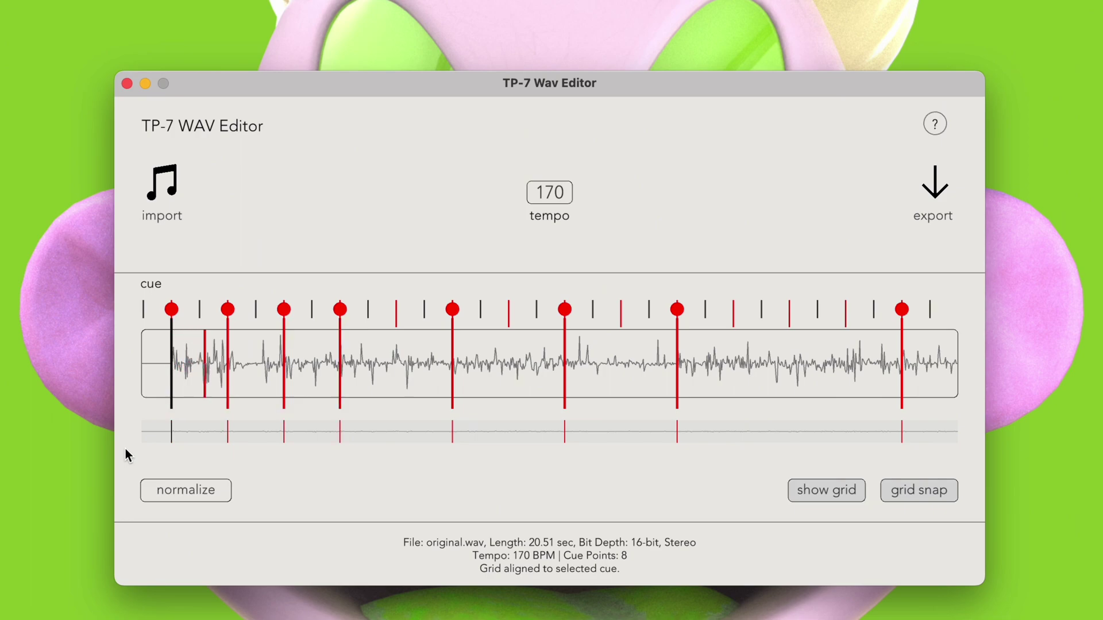
key(Right)
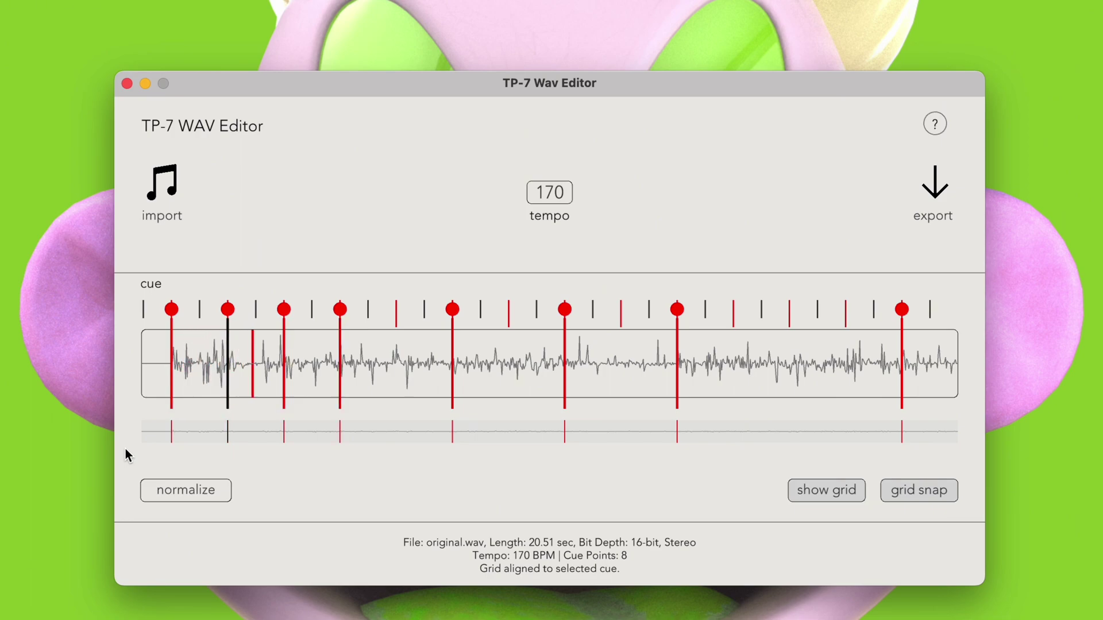
key(Right)
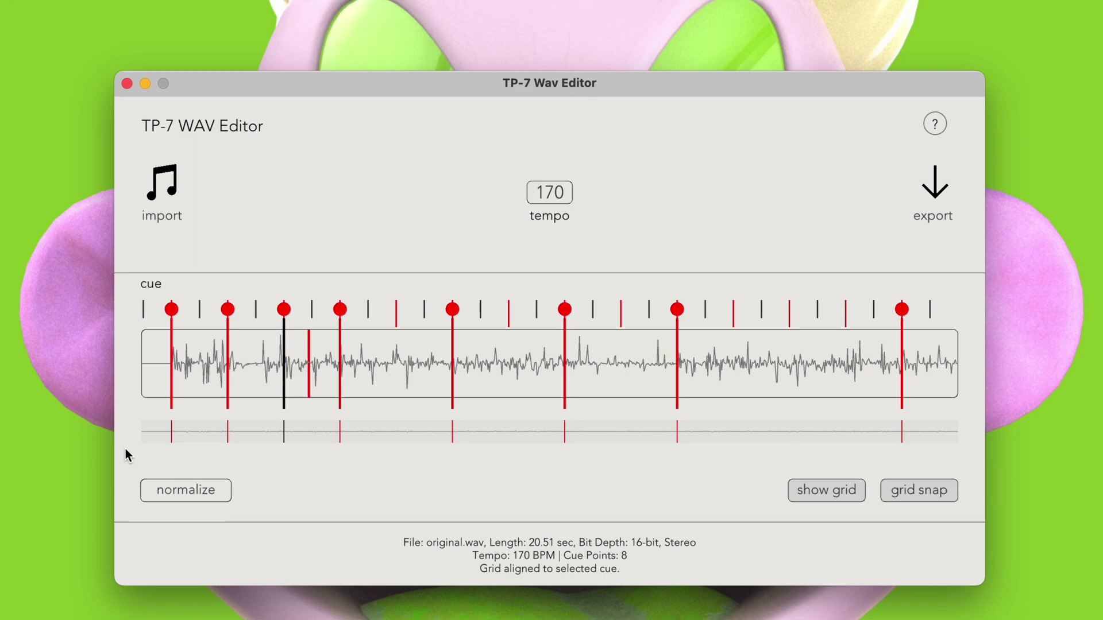
key(Right)
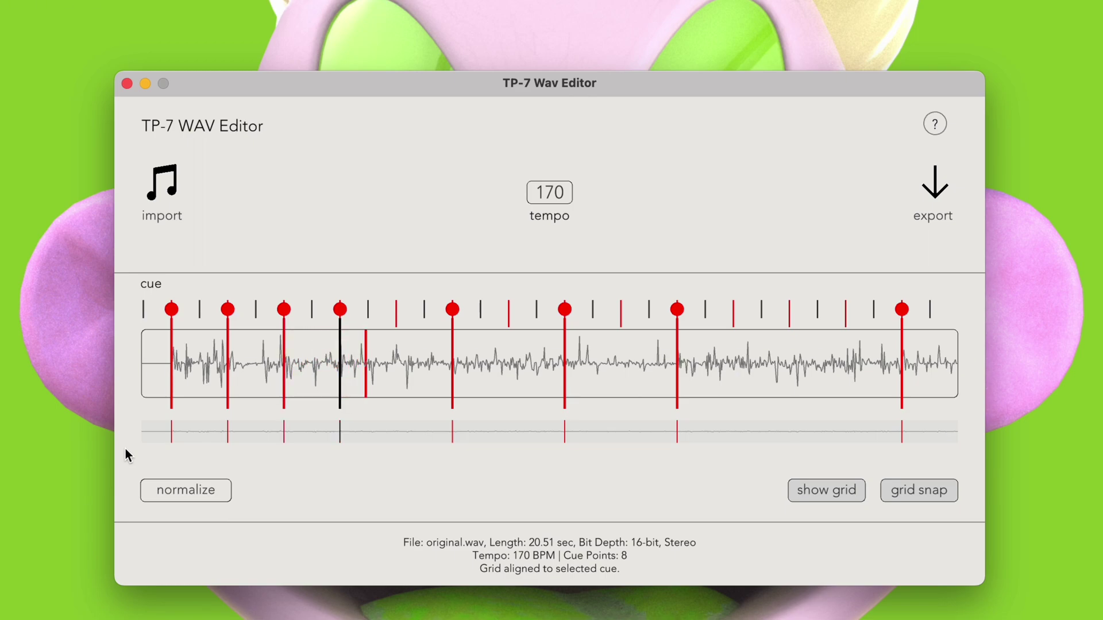
key(Right)
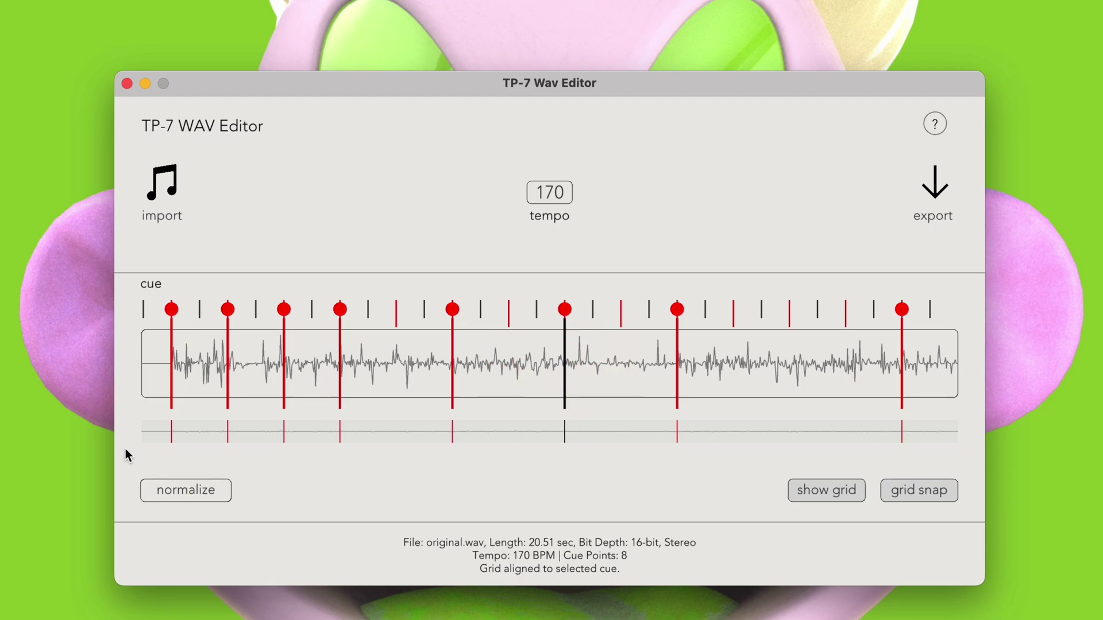
key(Right)
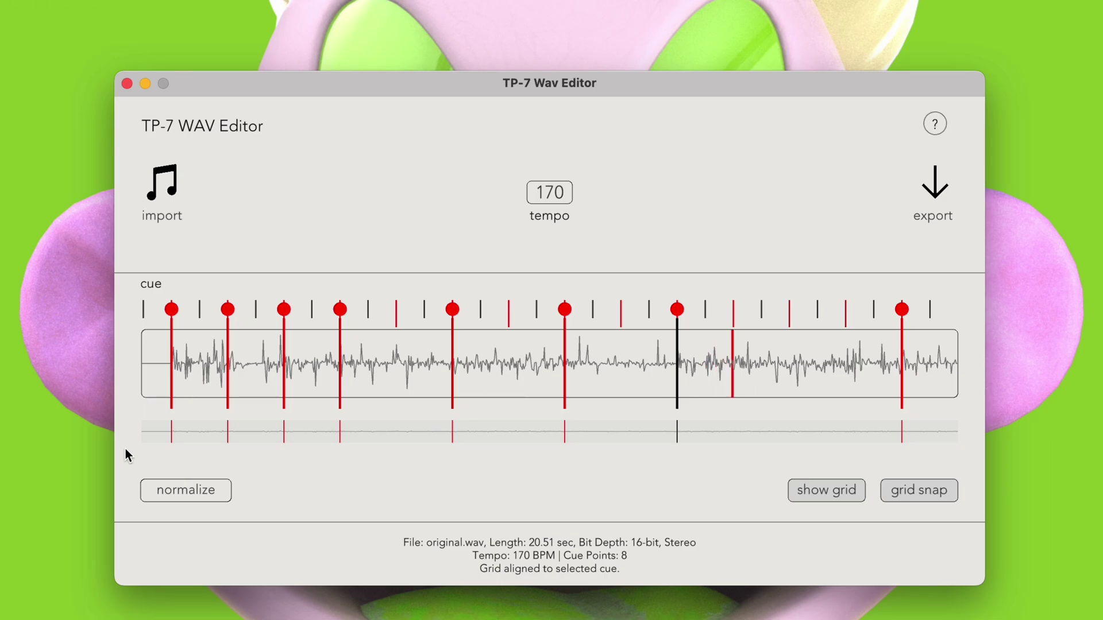
key(Right)
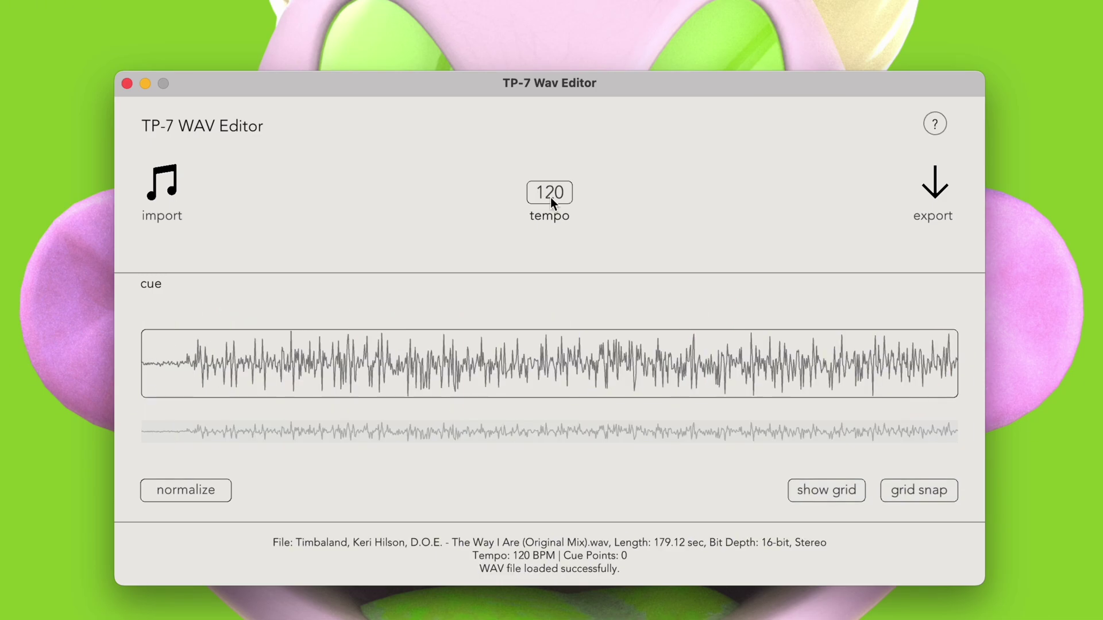
Show the tempo grid and place two cue points on strong beats of the song
click(837, 497)
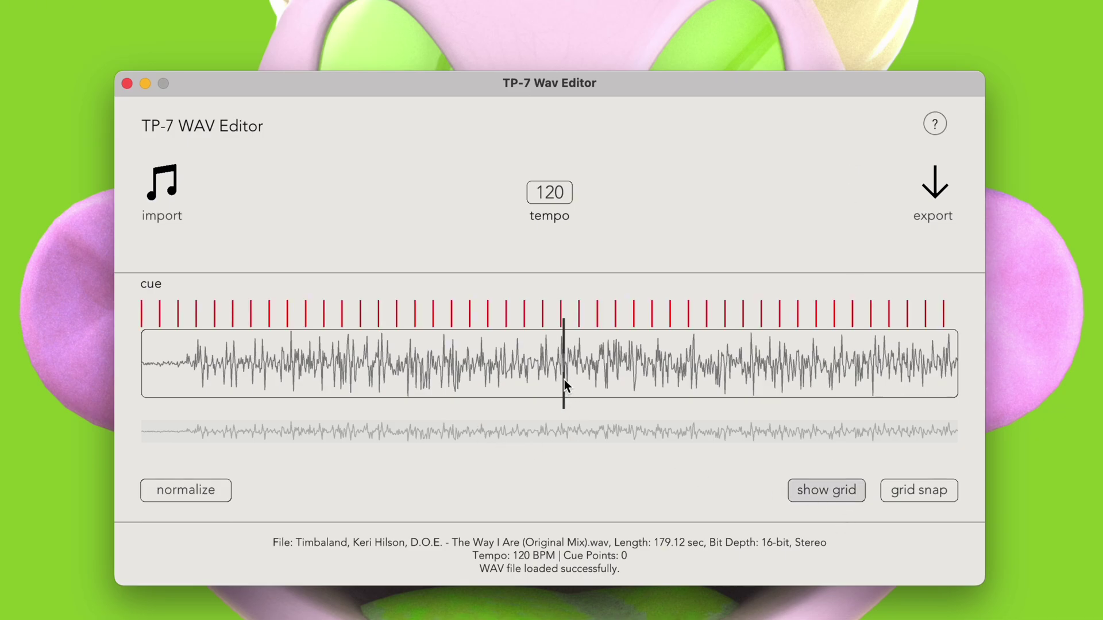
scroll(563, 379, up, 3)
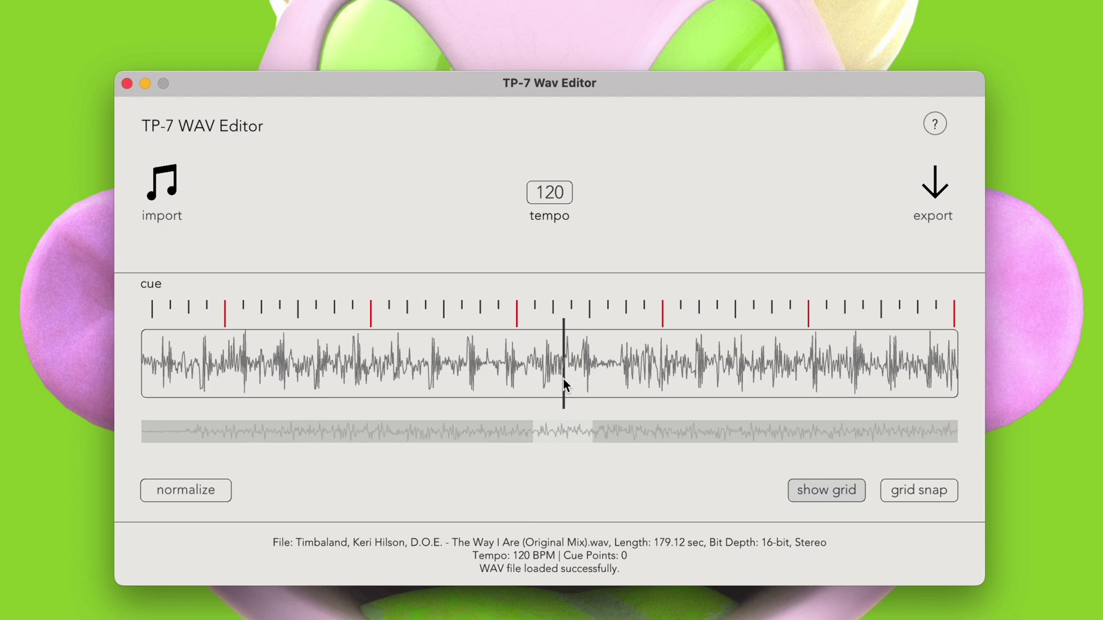
click(446, 384)
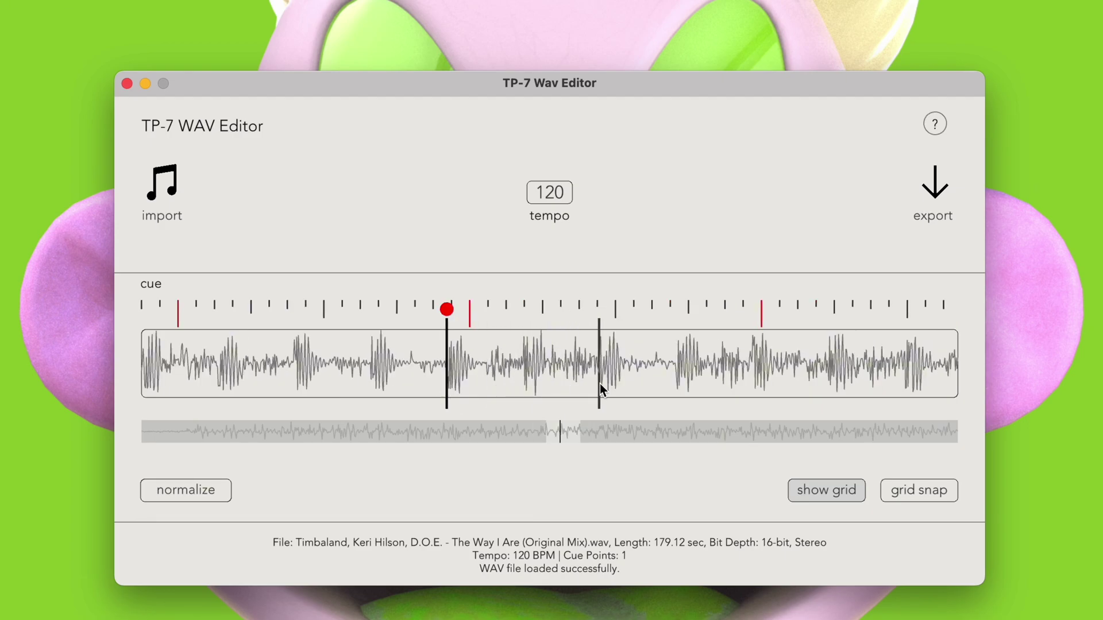
click(752, 393)
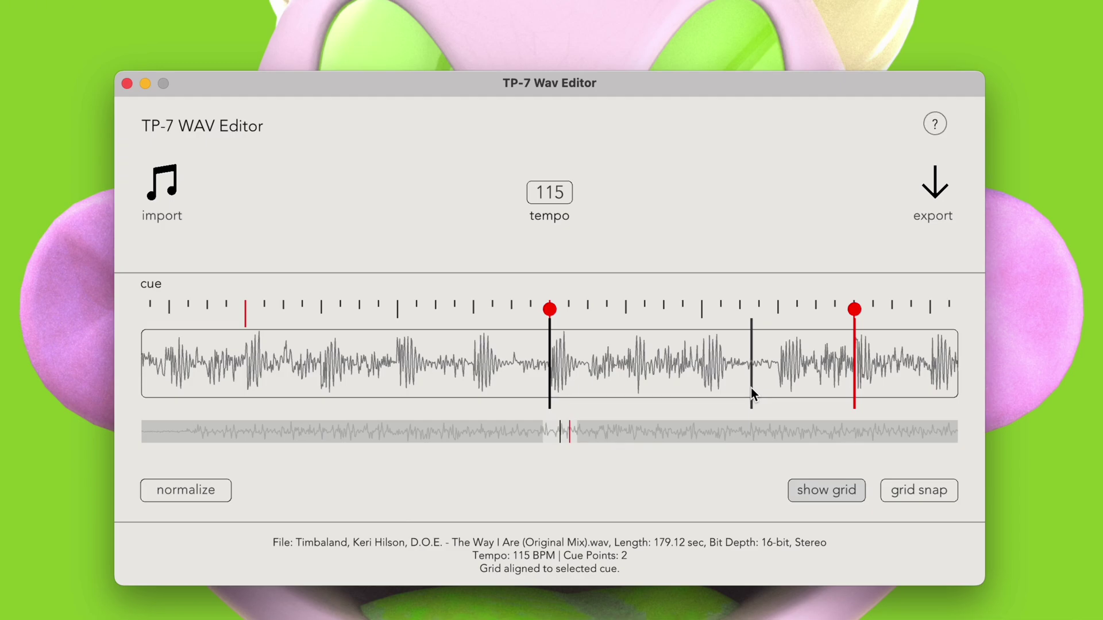
Export the song with the _tempo_115_cues_2 name and copy both WAV files into the TP-7 Research folder
click(926, 189)
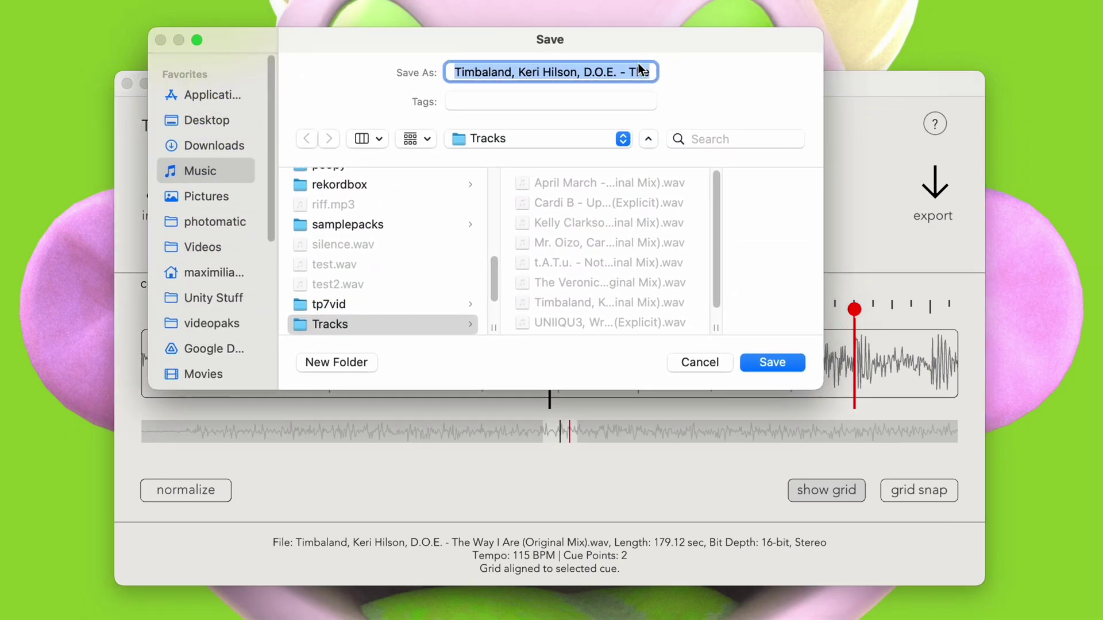
click(630, 73)
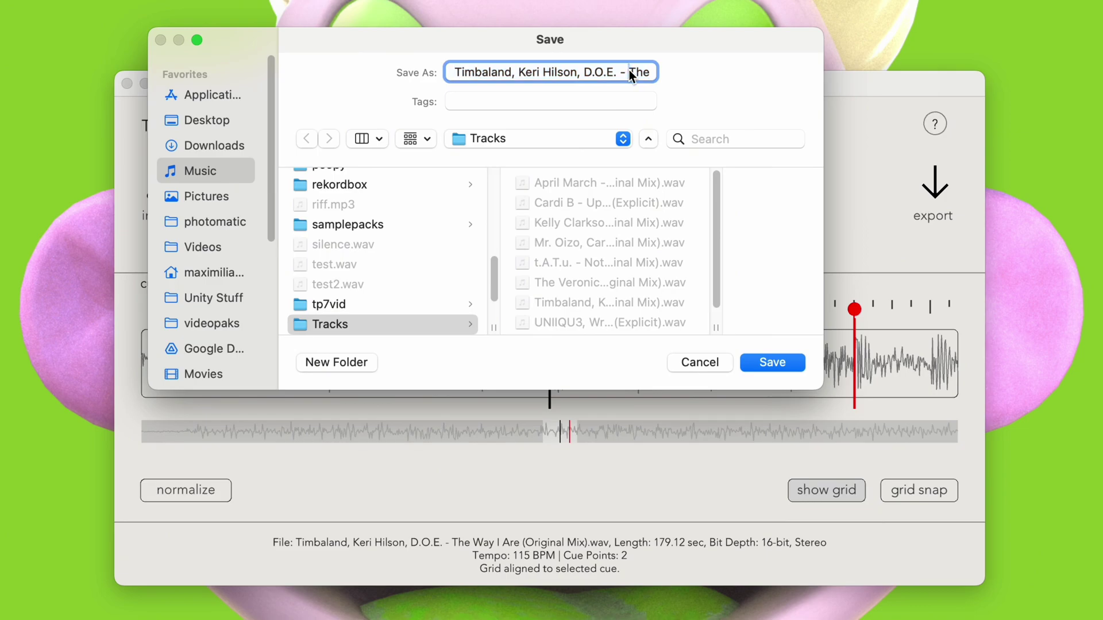
drag(630, 72, 720, 73)
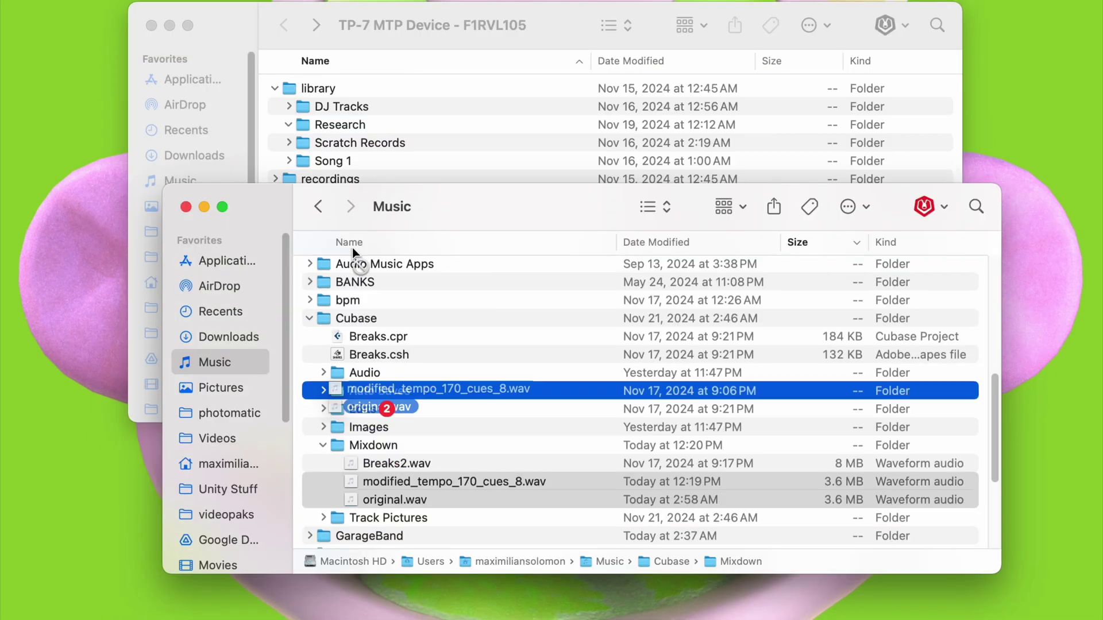
drag(353, 247, 338, 122)
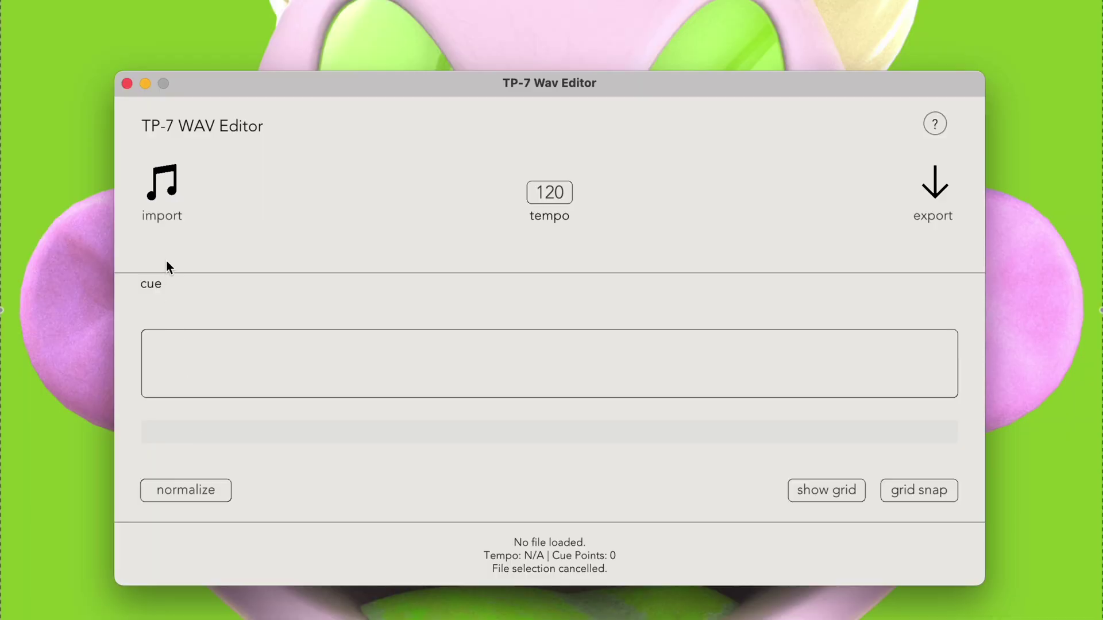
Import original_tempo_170_cues_8.wav into the editor
click(175, 186)
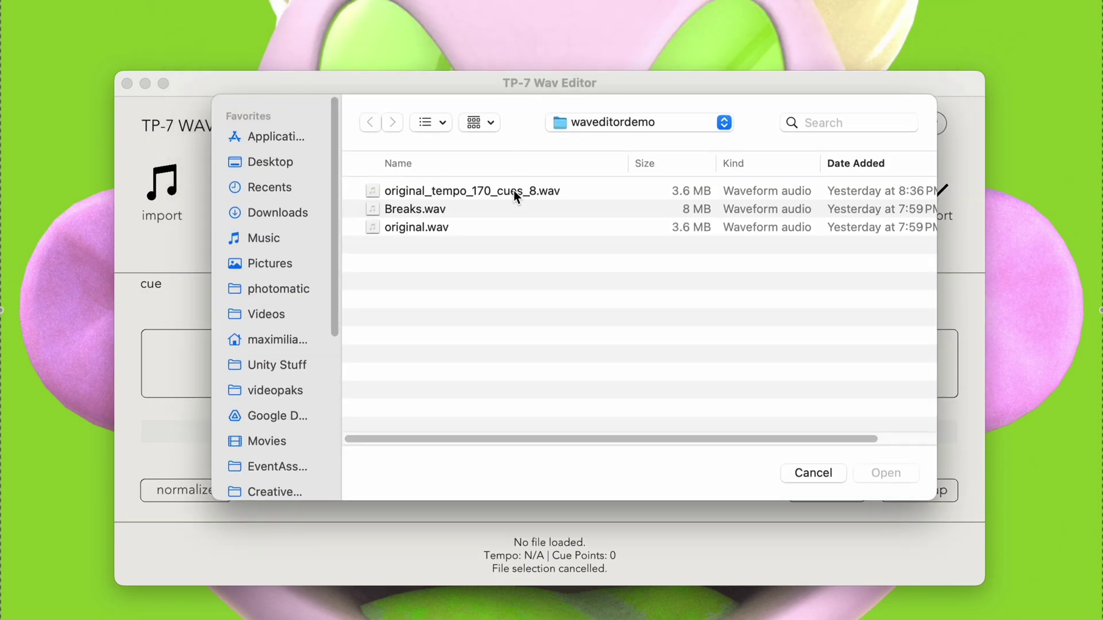
click(513, 196)
click(876, 476)
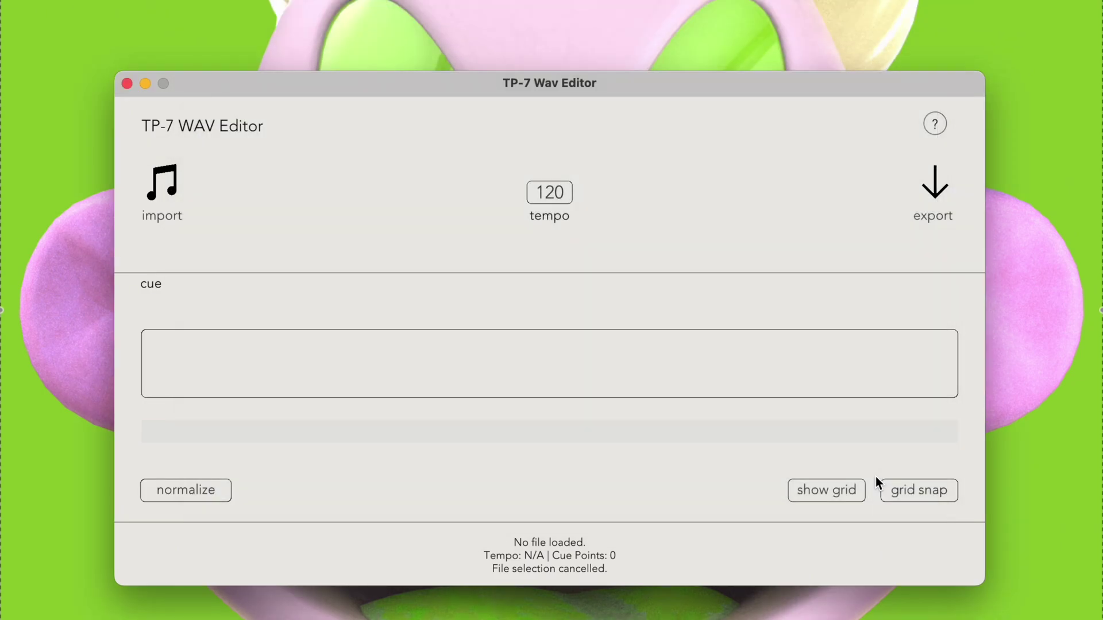